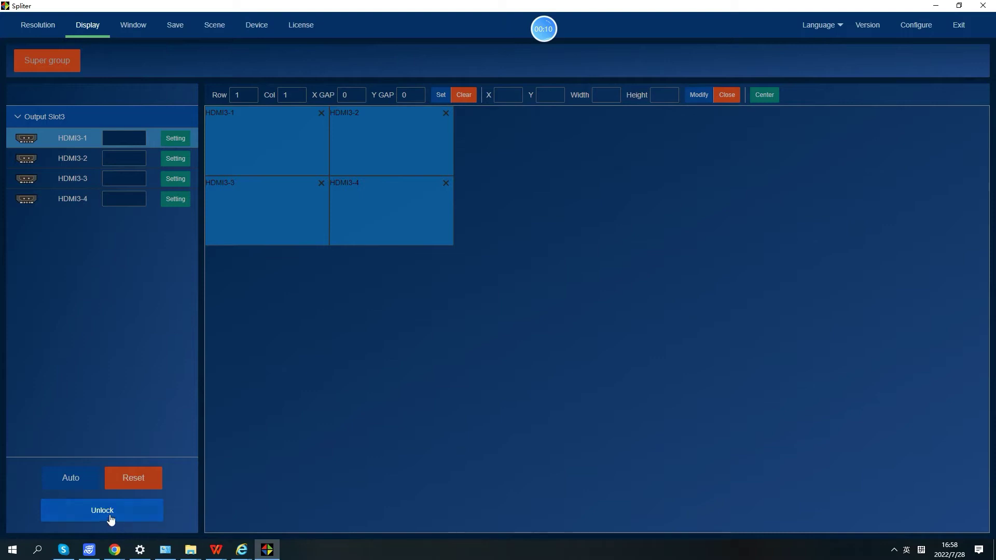
- Unlock the display layout by entering the lock password
click(93, 517)
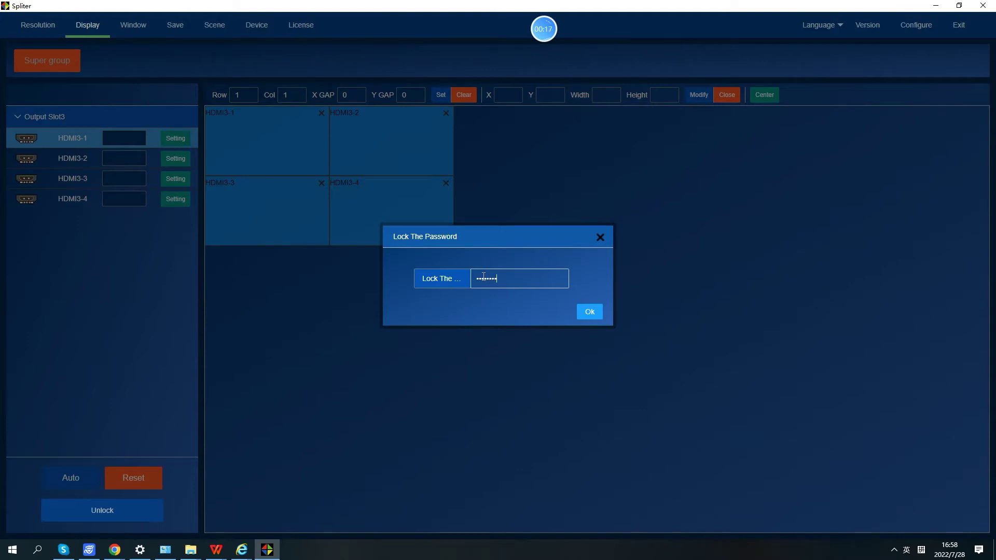
click(586, 312)
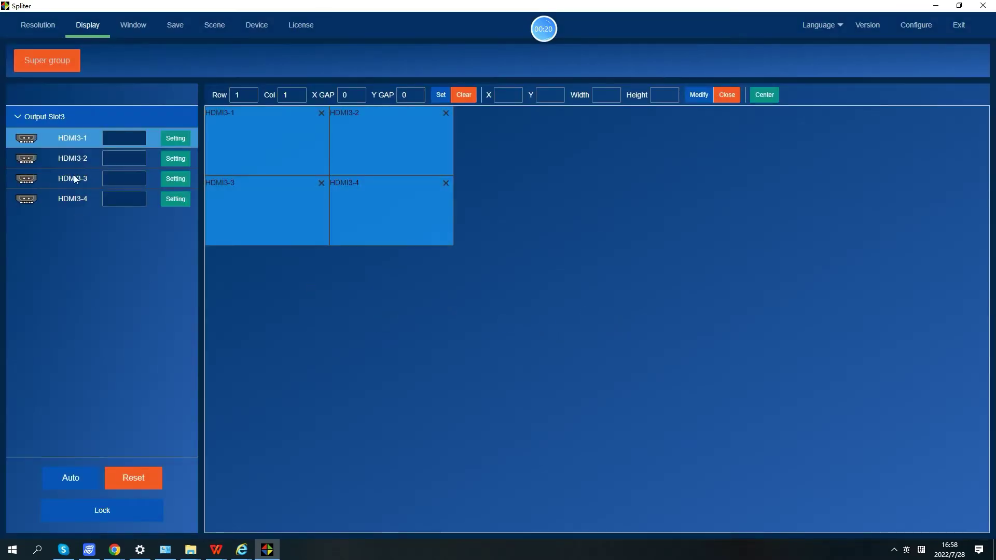
- Clear the existing output layout and create a display grid of 2 rows by 2 columns
click(461, 96)
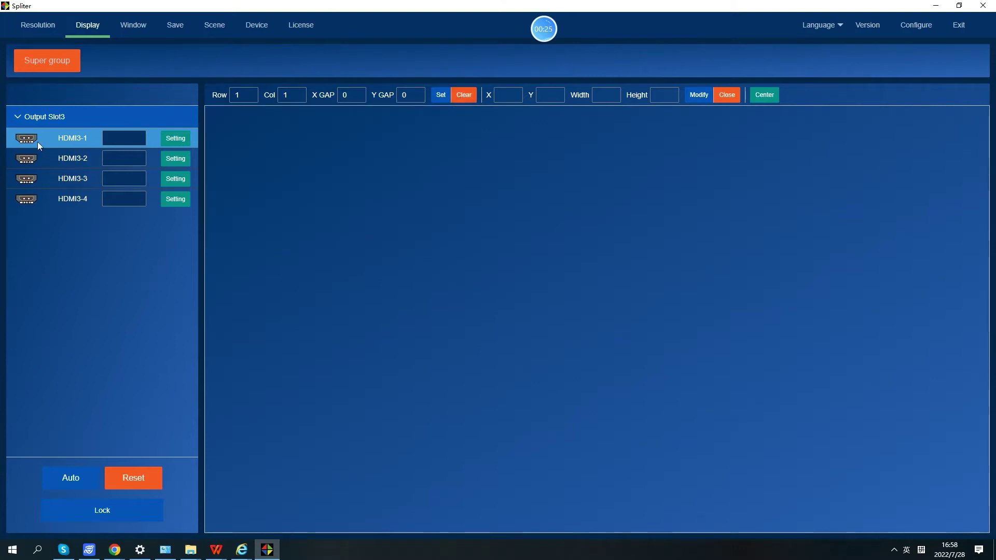
double_click(229, 97)
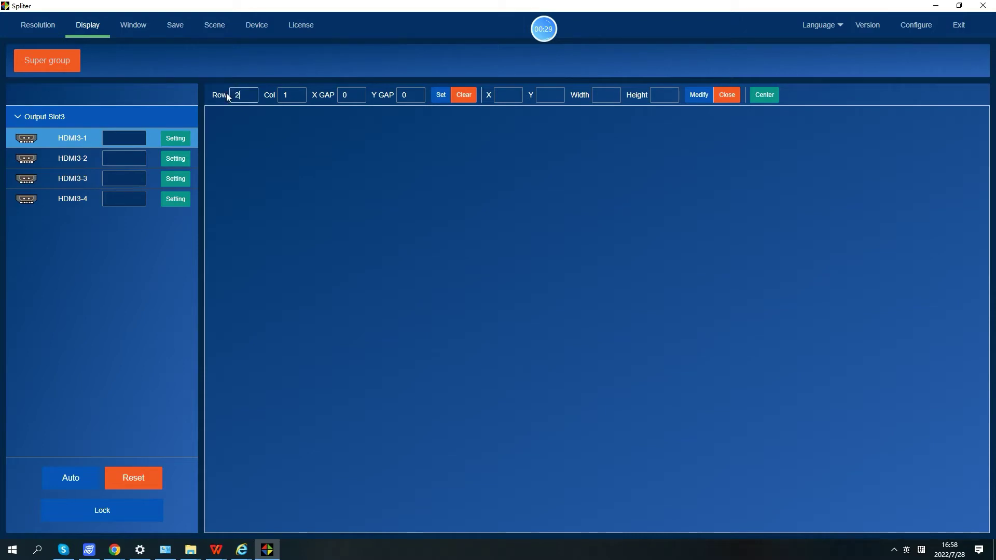
double_click(279, 96)
click(444, 97)
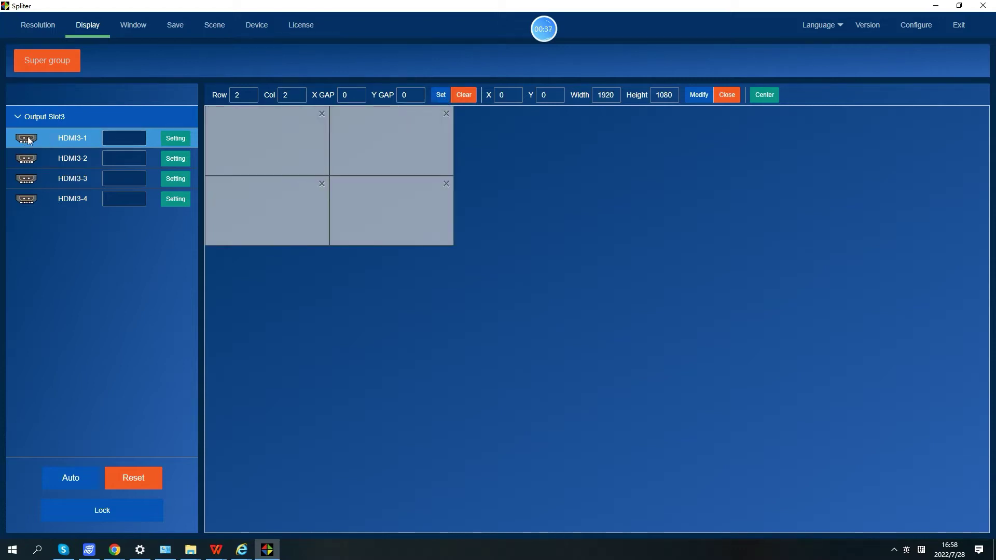
- Assign HDMI3-1 and HDMI3-2 to the grid's upper cells and HDMI3-3 and HDMI3-4 to its lower cells, each pair from left to right
click(213, 117)
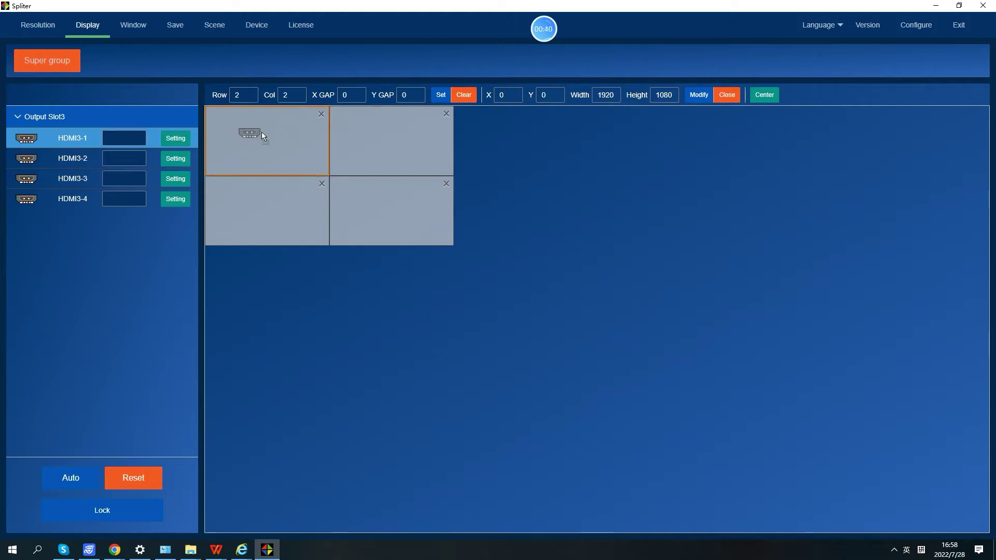
drag(26, 158, 386, 141)
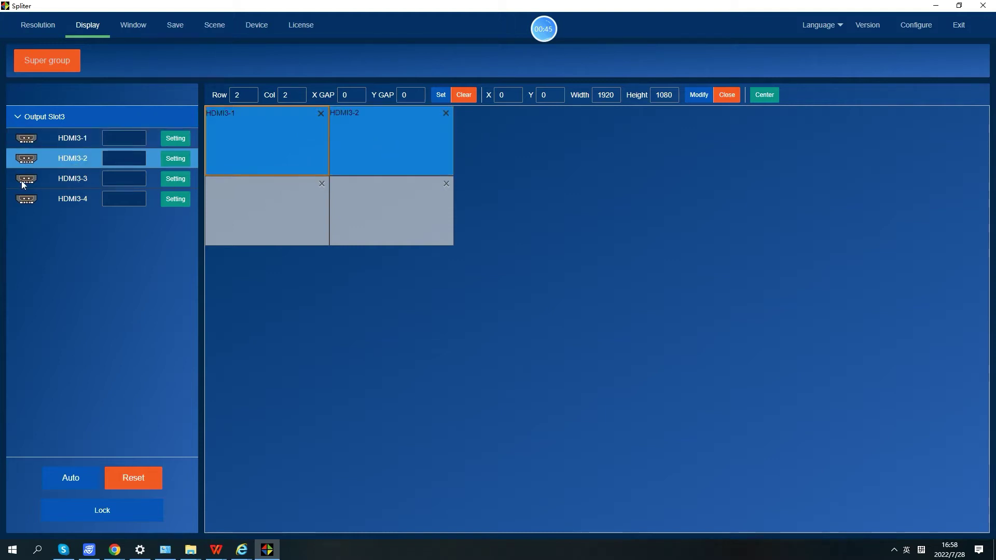
drag(26, 179, 237, 220)
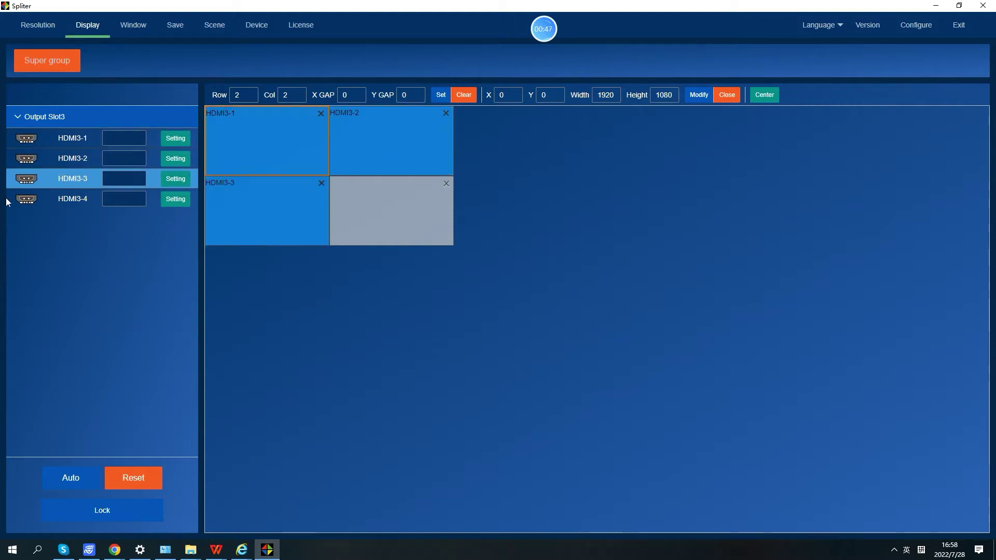
drag(25, 199, 379, 204)
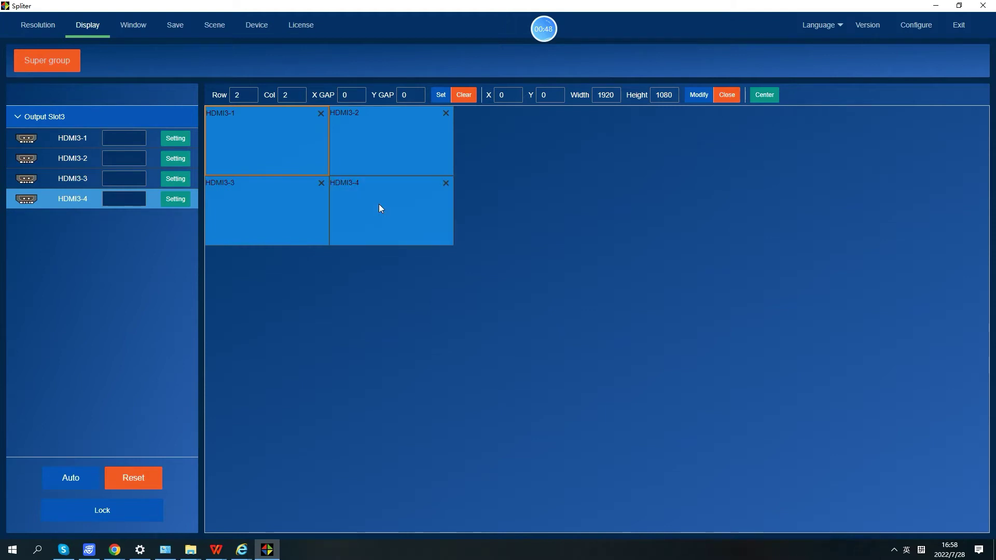
- Turn on audio output for HDMI3-1 and HDMI3-2 in their output settings
click(176, 138)
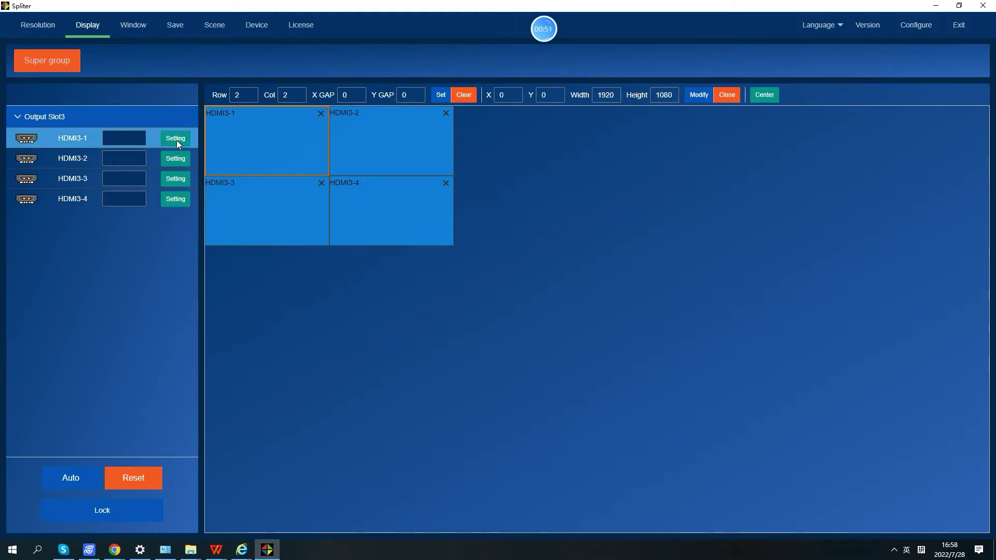
click(476, 188)
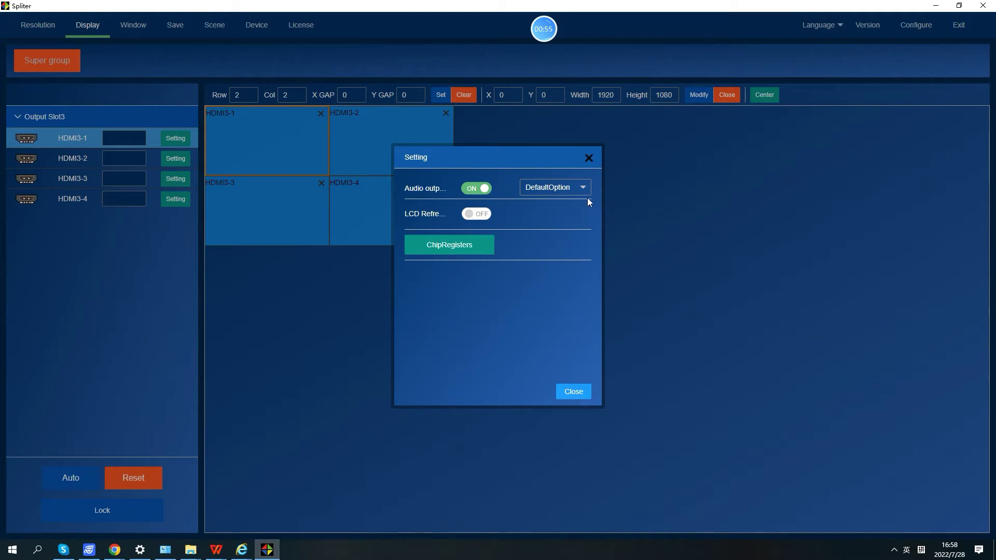
click(574, 393)
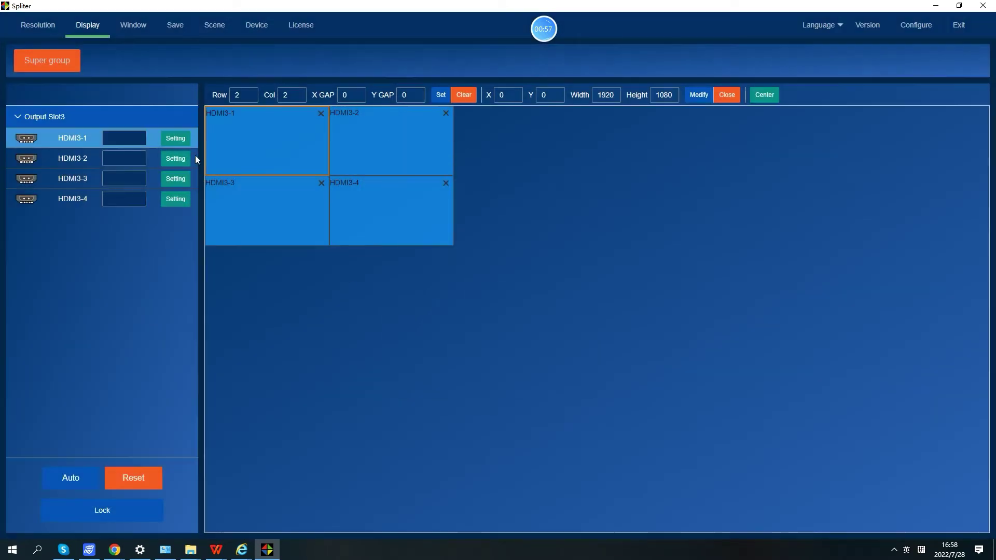
click(174, 160)
click(476, 188)
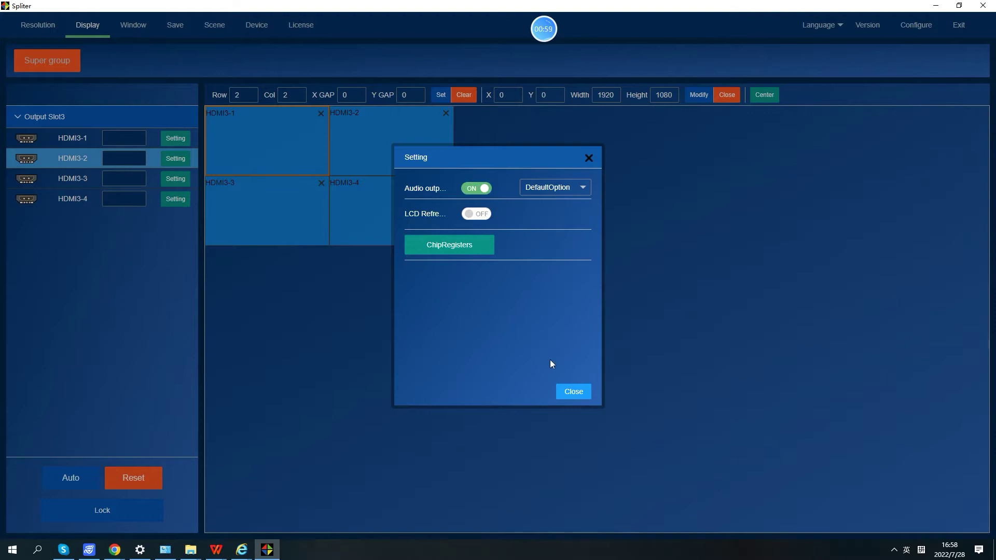
click(565, 393)
- Turn on audio output for HDMI3-3 and HDMI3-4 in their output settings
click(177, 180)
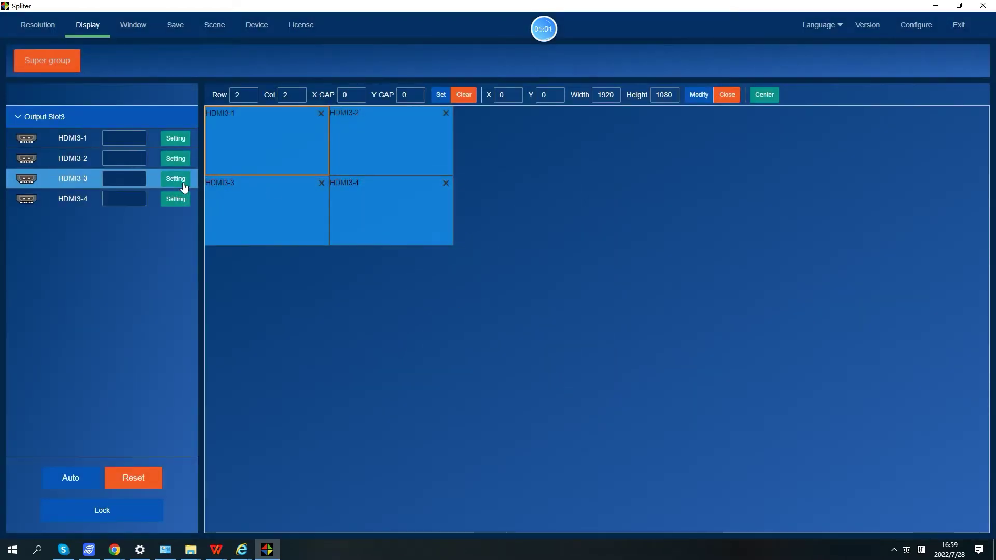
click(476, 188)
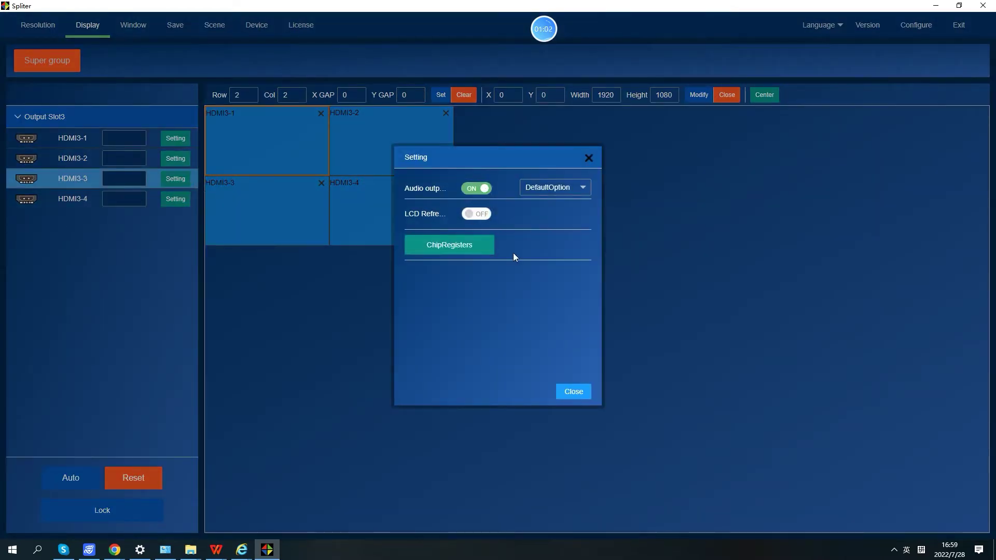
click(574, 391)
click(176, 199)
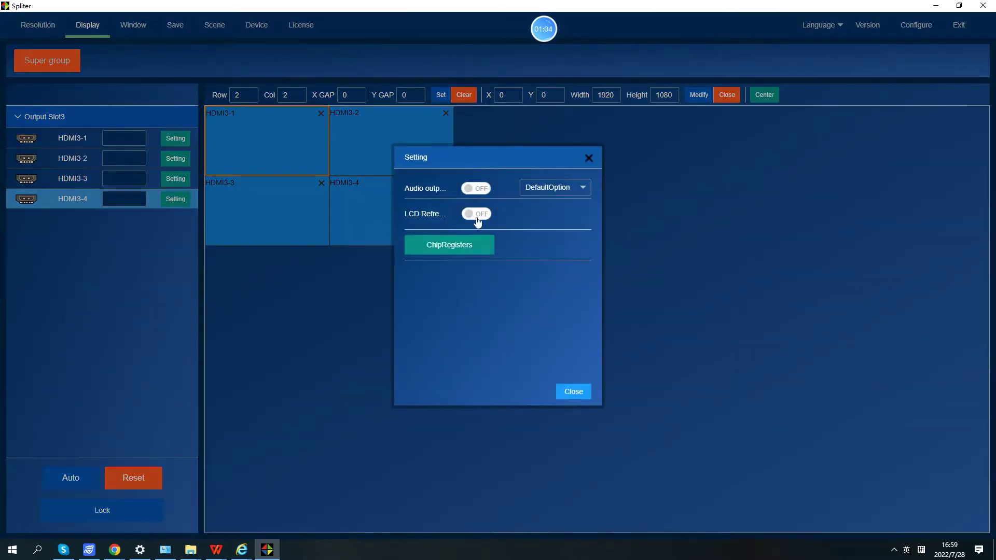
click(476, 188)
click(572, 393)
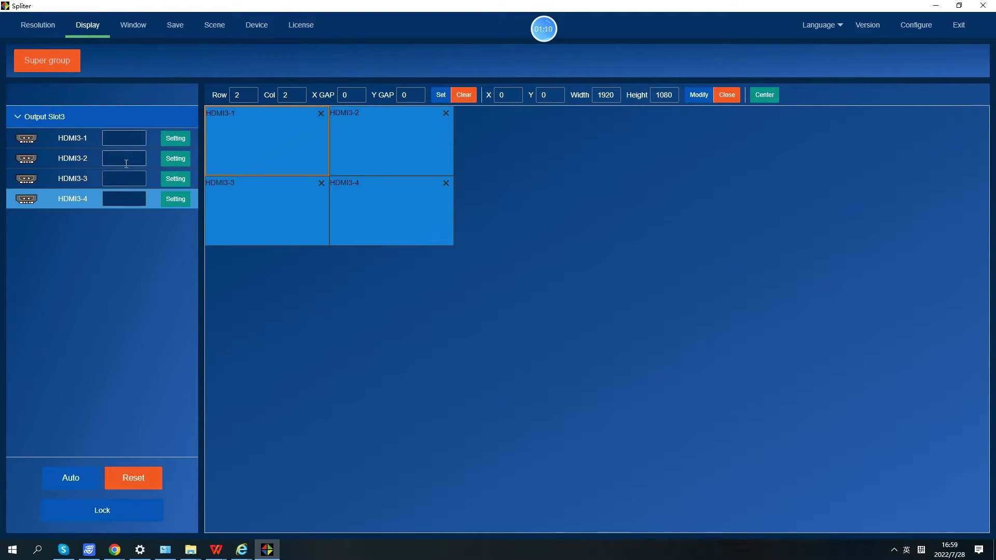
- Clear all signal windows and place an HDMI1-1 window of about 1001 × 552 near the upper-left corner of the HDMI3-1 area
click(132, 28)
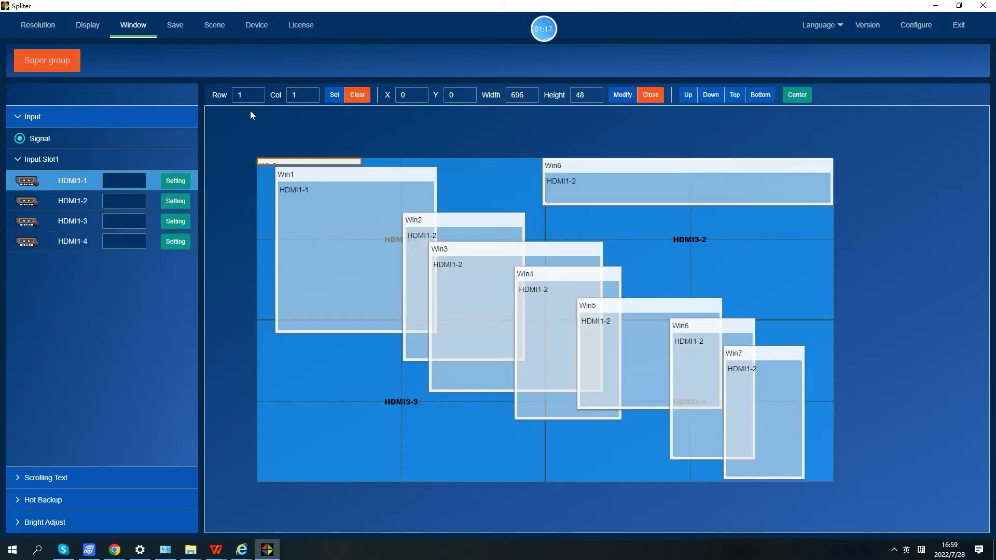
click(357, 99)
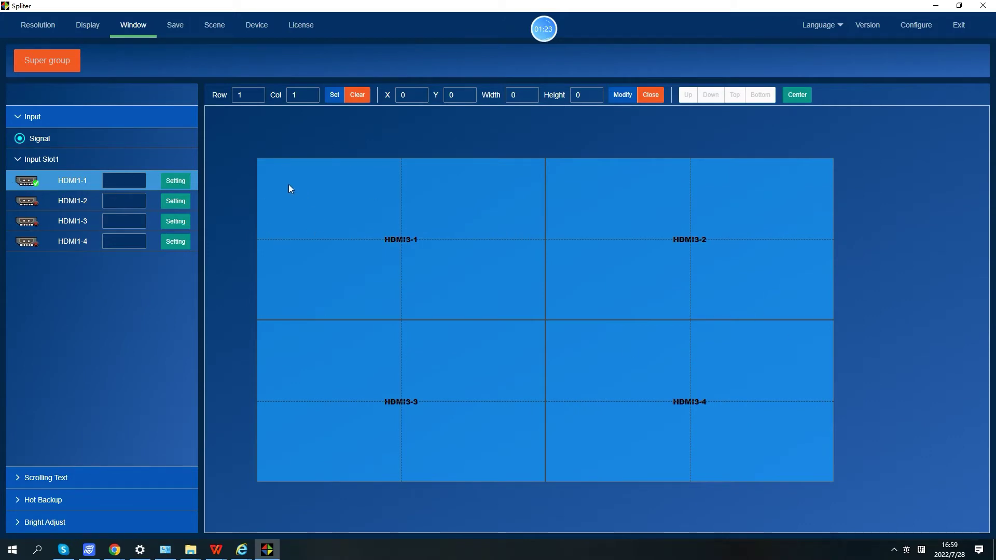
drag(289, 184, 438, 265)
drag(381, 235, 337, 208)
- Add two overlapping HDMI1-2 windows, about 1108 × 625 and 1253 × 769, cascading down and right from the HDMI1-1 window
click(28, 203)
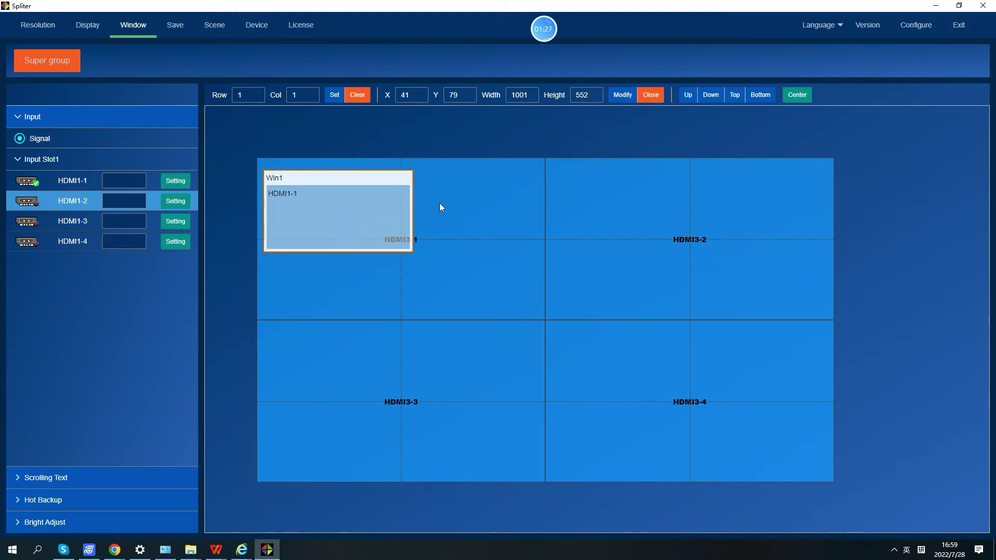
drag(583, 288, 584, 288)
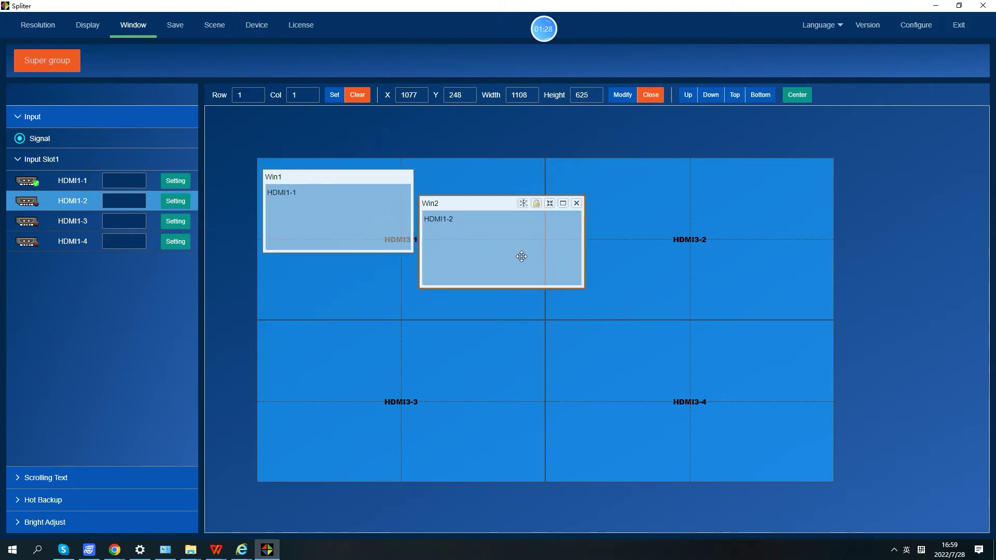
drag(520, 256, 438, 258)
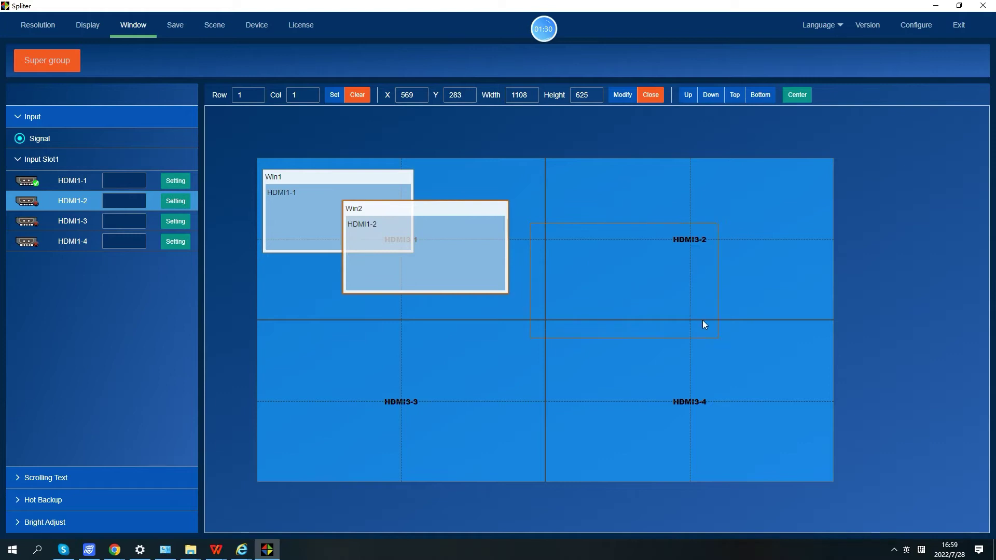
drag(704, 324, 705, 326)
drag(568, 294, 504, 298)
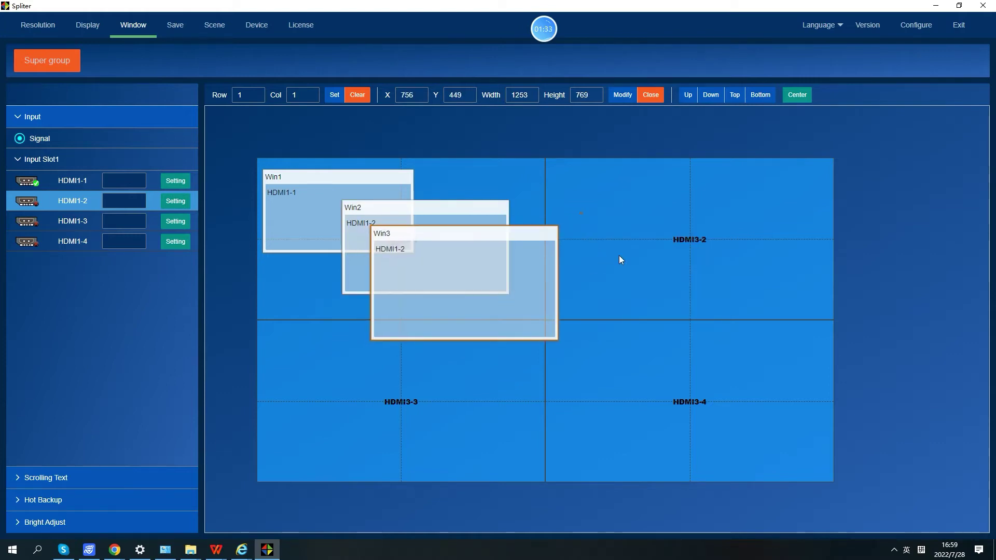
- Add two more HDMI1-2 windows below the cascade, a larger one on the left and one about 997 × 652 overlapping it
drag(788, 344, 793, 344)
drag(735, 282, 478, 334)
drag(612, 236, 674, 298)
drag(754, 318, 760, 329)
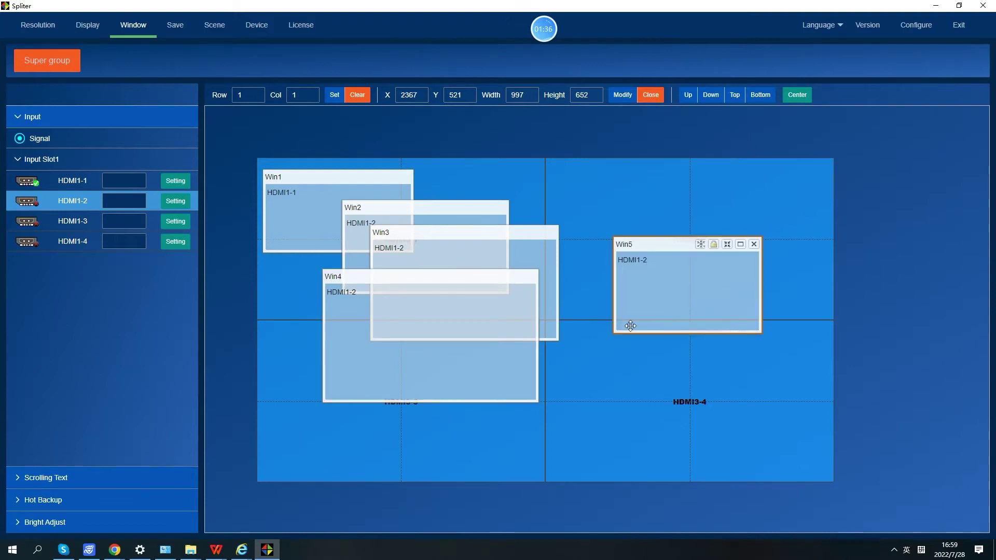
drag(649, 240, 447, 299)
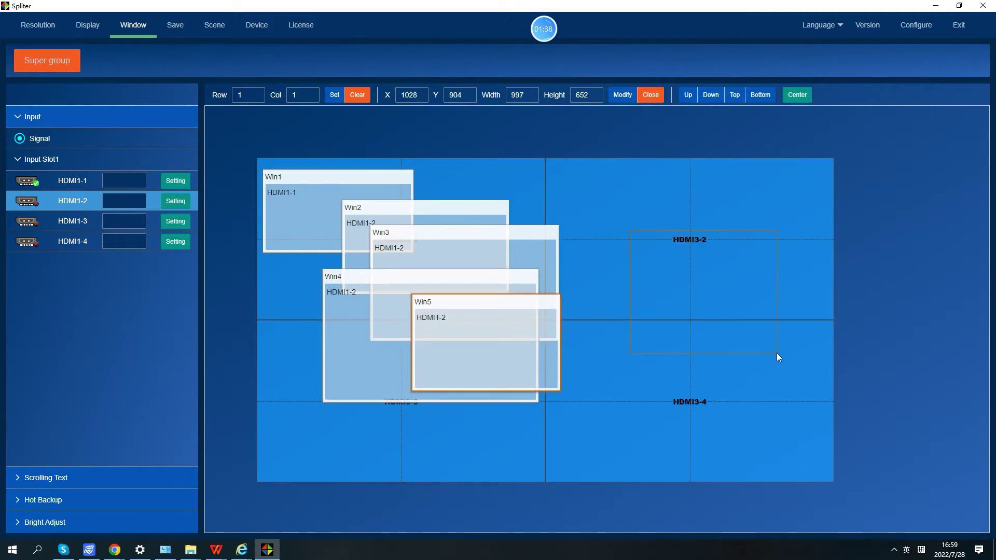
- Continue the cascade into the HDMI3-4 area with three HDMI1-2 windows, about 1001 × 821, 1004 × 752 and 711 × 825
drag(777, 353, 778, 353)
drag(731, 278, 578, 361)
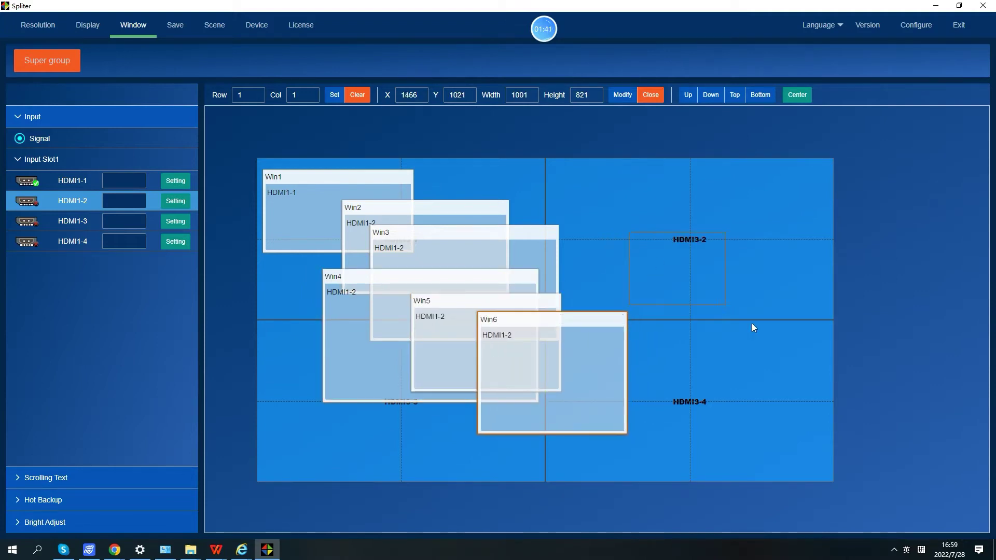
drag(753, 326, 752, 291)
drag(718, 329, 622, 345)
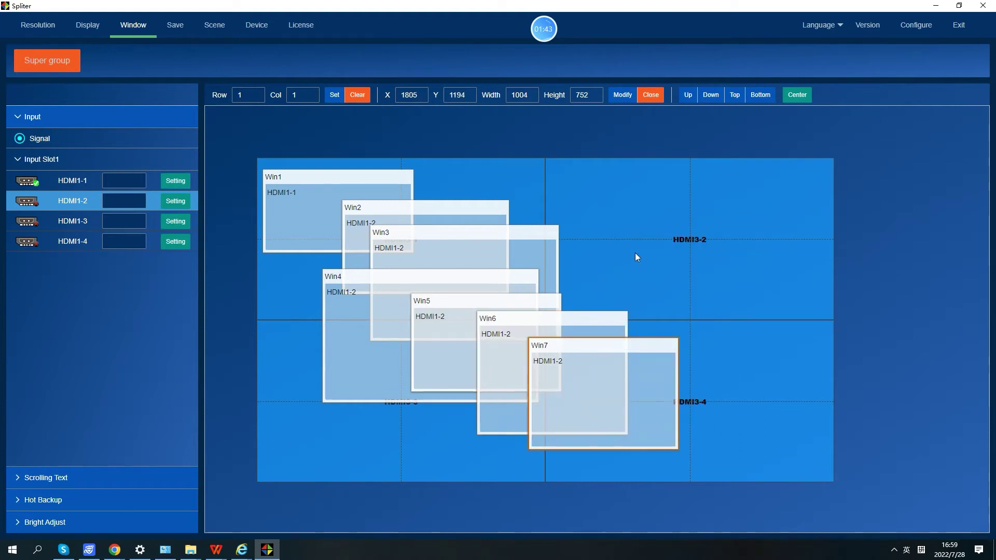
drag(794, 321, 795, 323)
drag(764, 284, 701, 402)
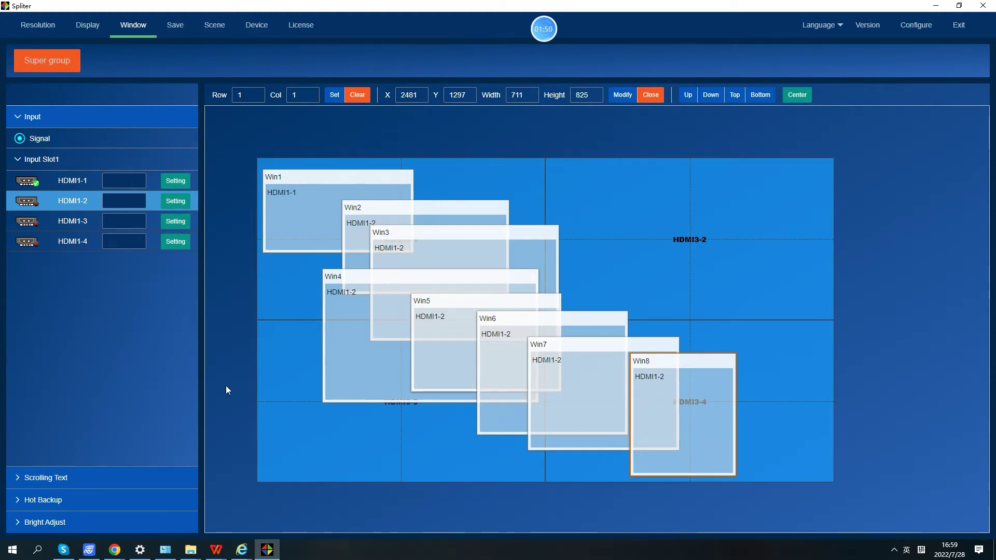
- Save the window layout as a default scene named Bar 1 with scene ID 3 and Normal mode
click(174, 28)
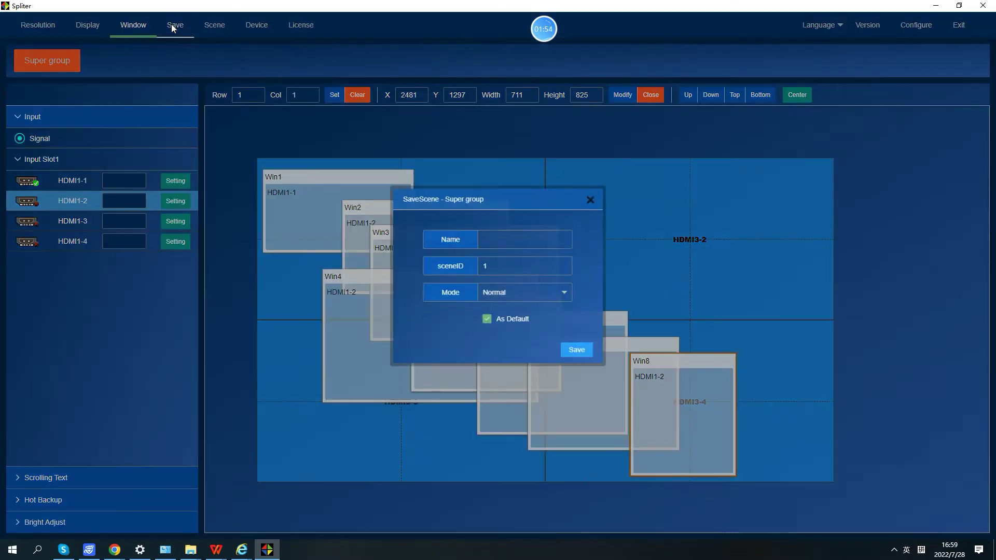
click(492, 239)
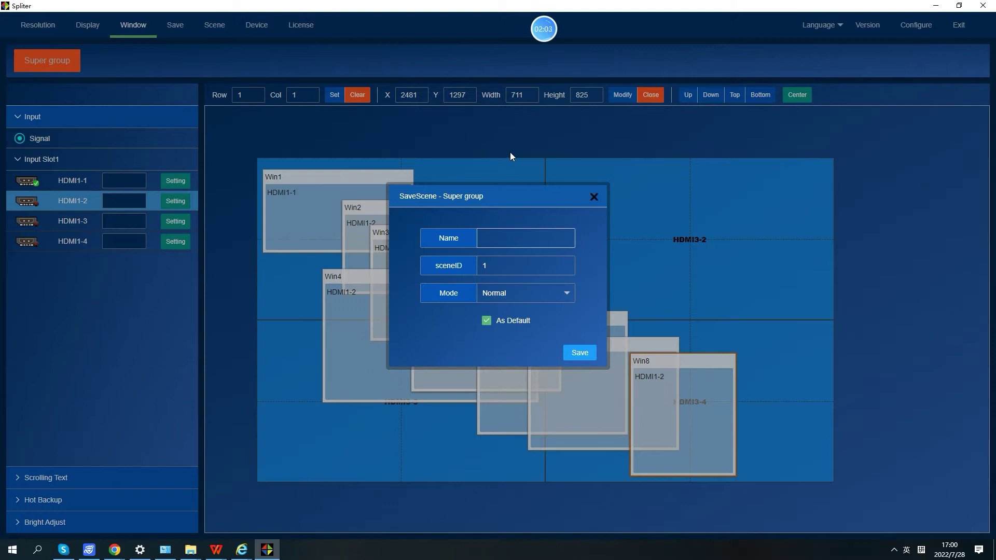
text(111)
key(BackSpace)
key(BackSpace)
key(BackSpace)
text(BAar 1)
click(529, 265)
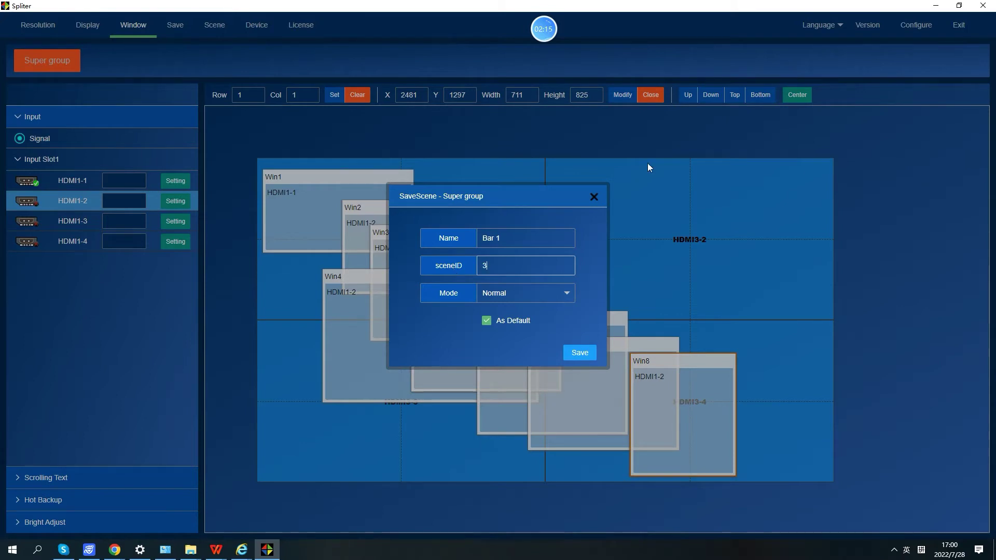
click(592, 356)
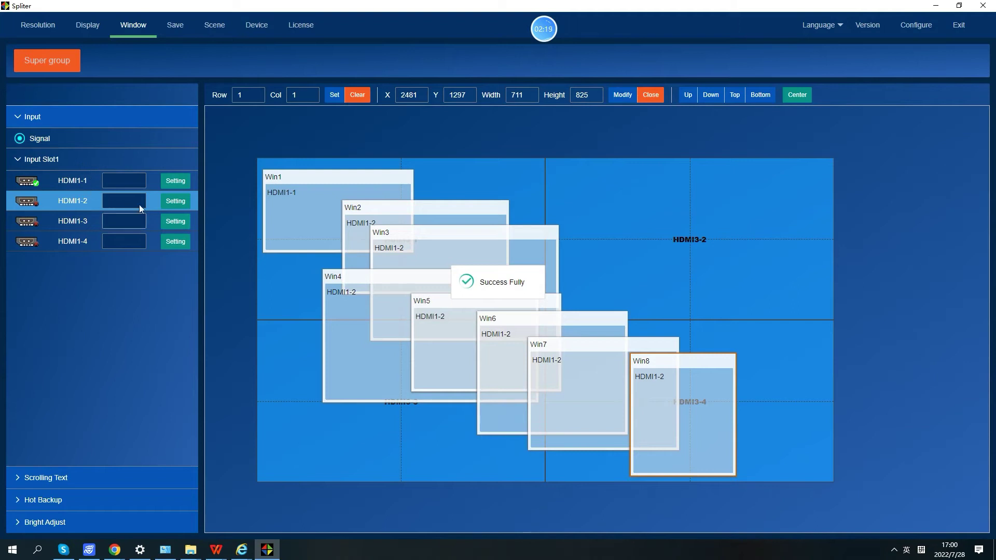
- Clear all windows and draw one HDMI1-1 window of about 3299 × 1801 spanning all four outputs
click(358, 95)
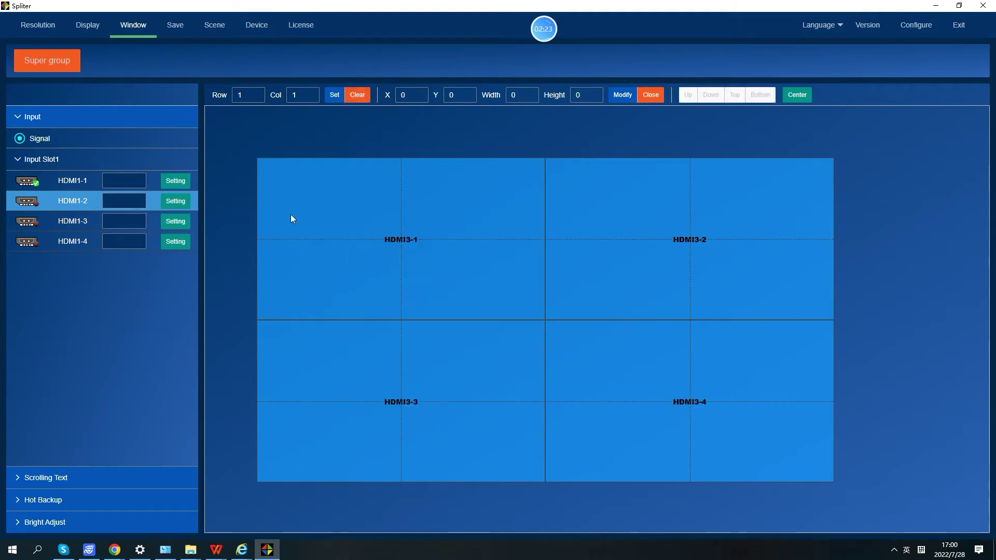
click(21, 181)
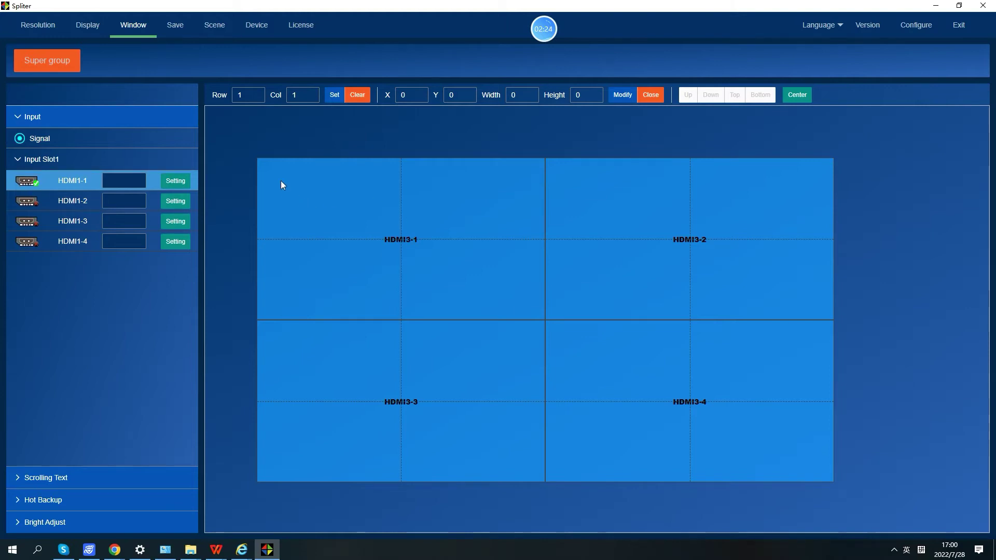
drag(283, 185, 774, 449)
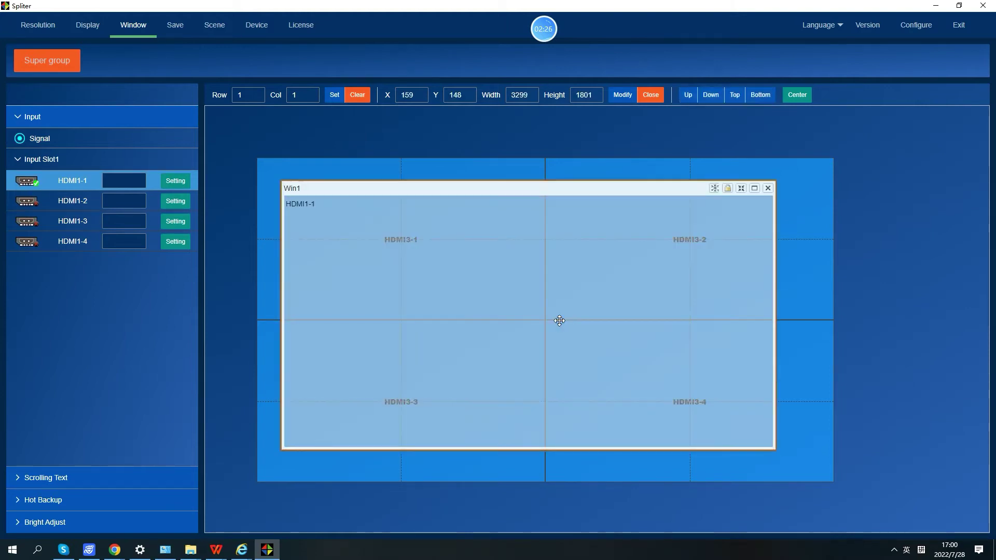
- Expand the HDMI1-1 window to 3840 × 2160 and keep it aligned with the four-output wall
double_click(542, 316)
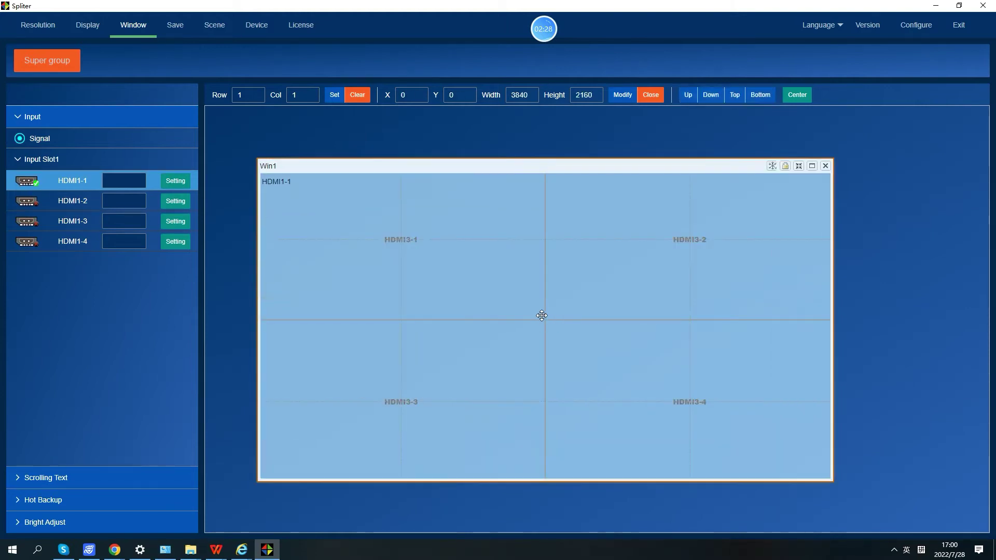
click(24, 207)
mouse_move(317, 204)
mouse_down()
mouse_move(390, 266)
mouse_move(331, 204)
mouse_move(316, 203)
mouse_up()
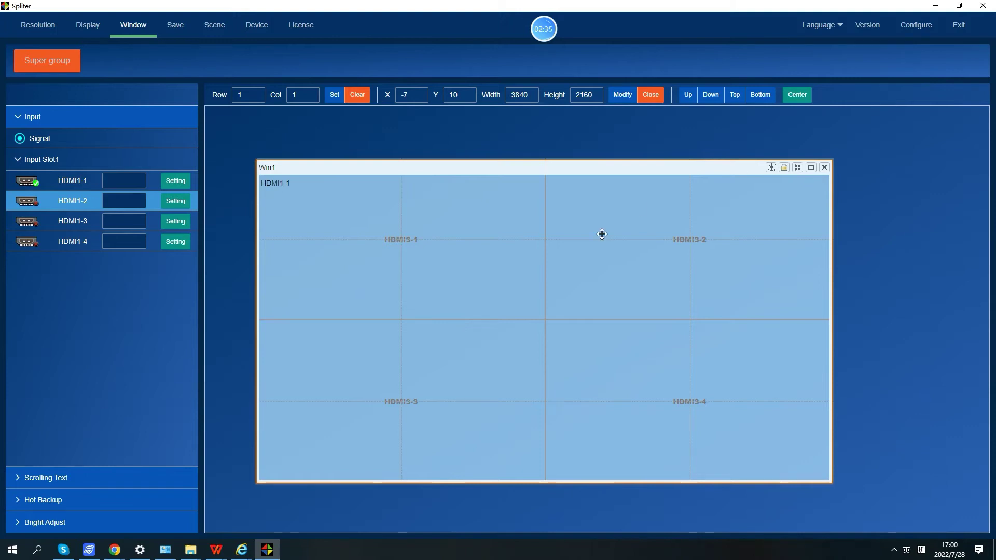
drag(602, 226, 606, 220)
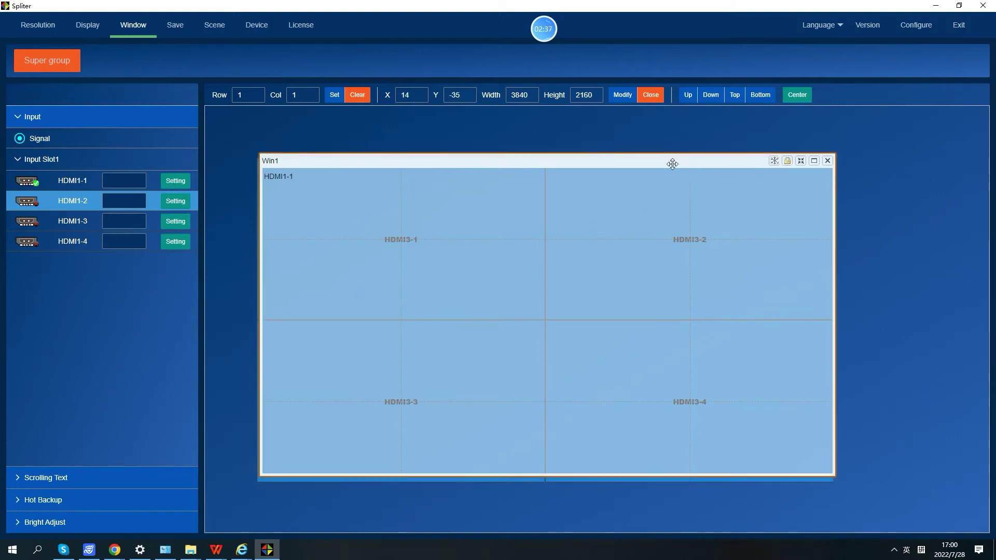
drag(672, 164, 669, 169)
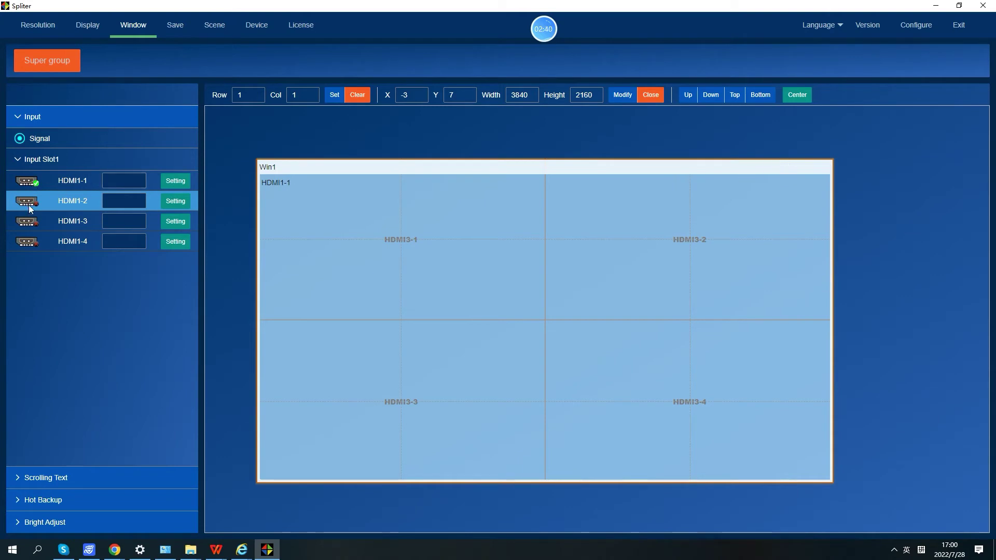
- Add an HDMI1-2 window of about 1805 × 1370 near the wall's upper-left corner and an HDMI1-3 window of about 1301 × 901 overlapping it
drag(367, 223, 638, 427)
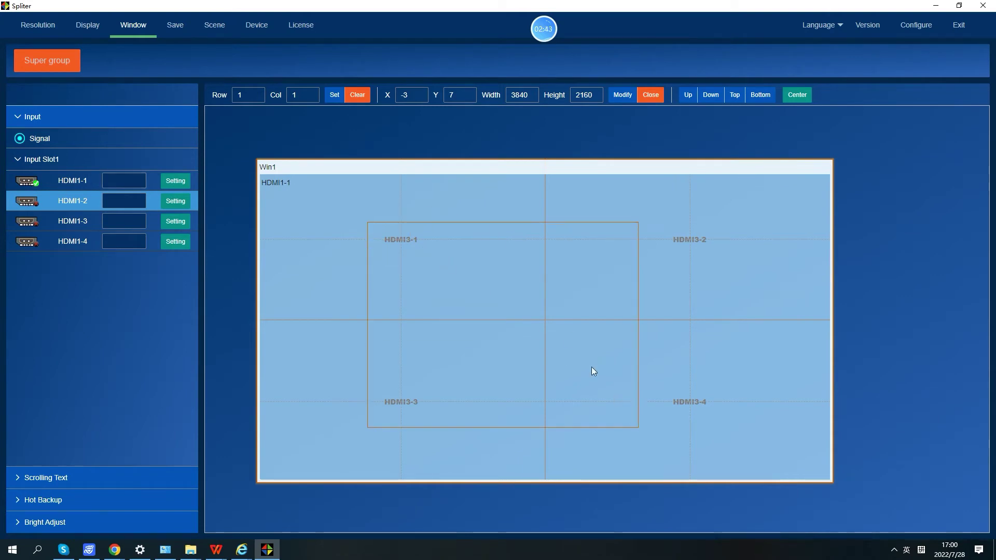
drag(505, 313, 426, 307)
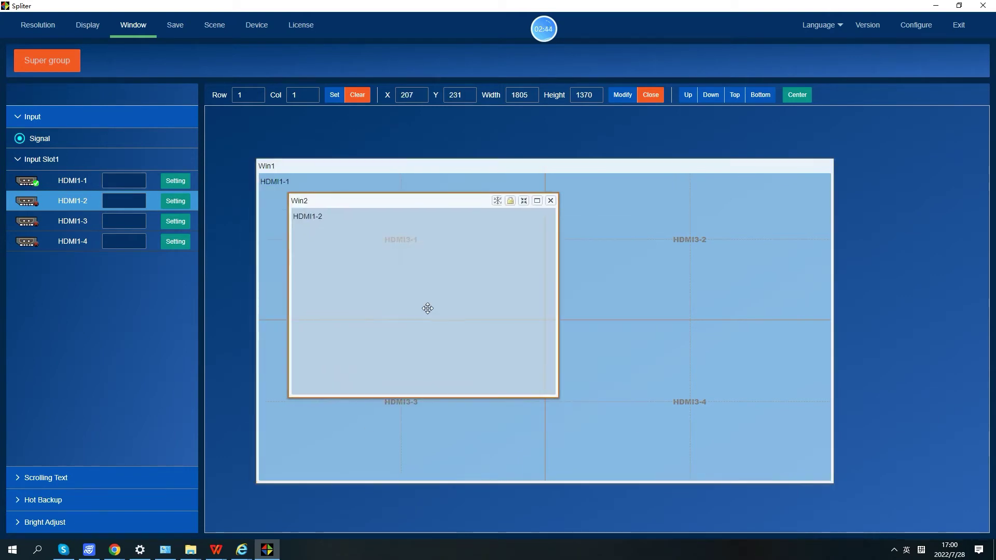
click(46, 224)
mouse_move(598, 230)
mouse_down()
mouse_move(689, 308)
mouse_move(786, 356)
mouse_up()
drag(635, 322, 593, 318)
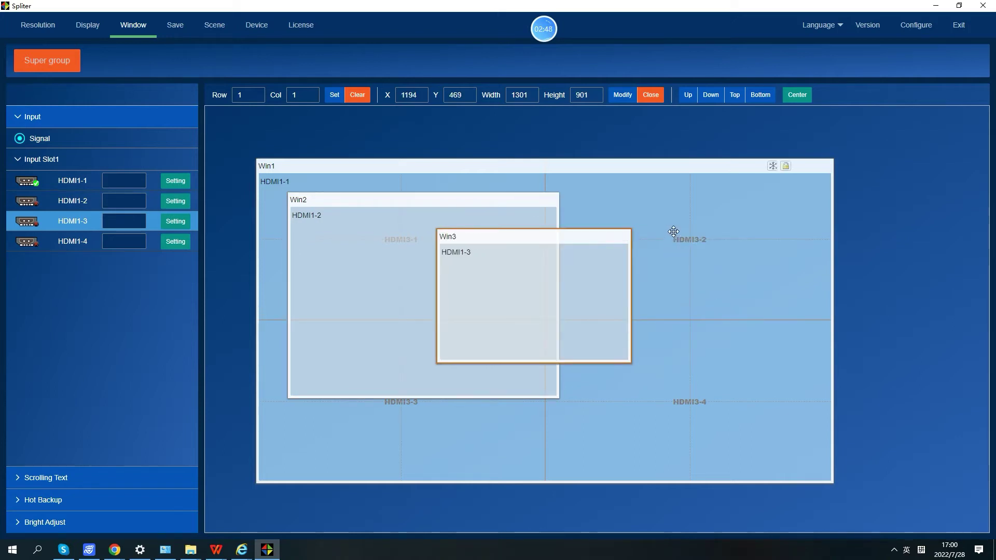
- Continue the cascade toward the HDMI3-4 area with two more HDMI1-3 windows, about 894 × 1083 and 649 × 897
drag(673, 231, 805, 393)
drag(767, 291, 612, 316)
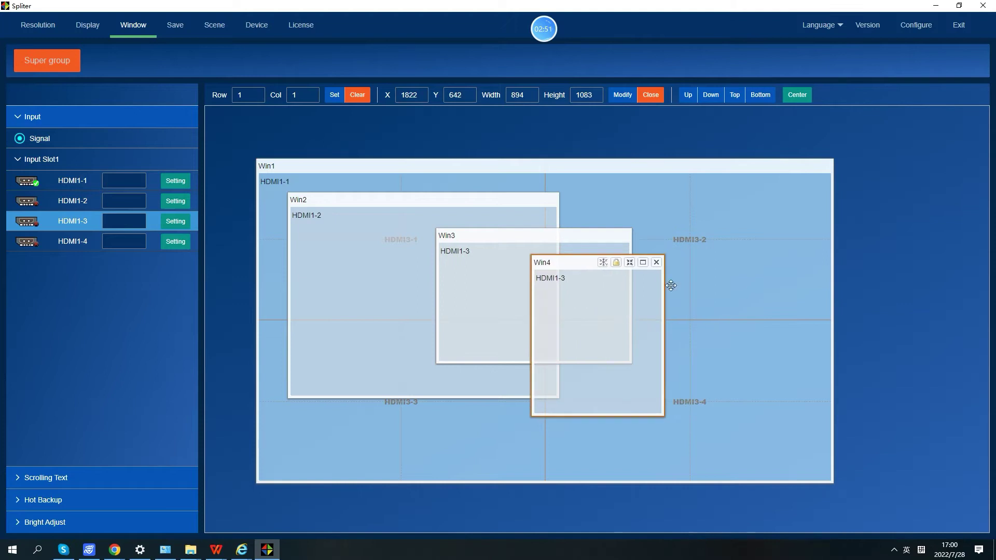
drag(714, 239, 810, 373)
drag(768, 279, 652, 356)
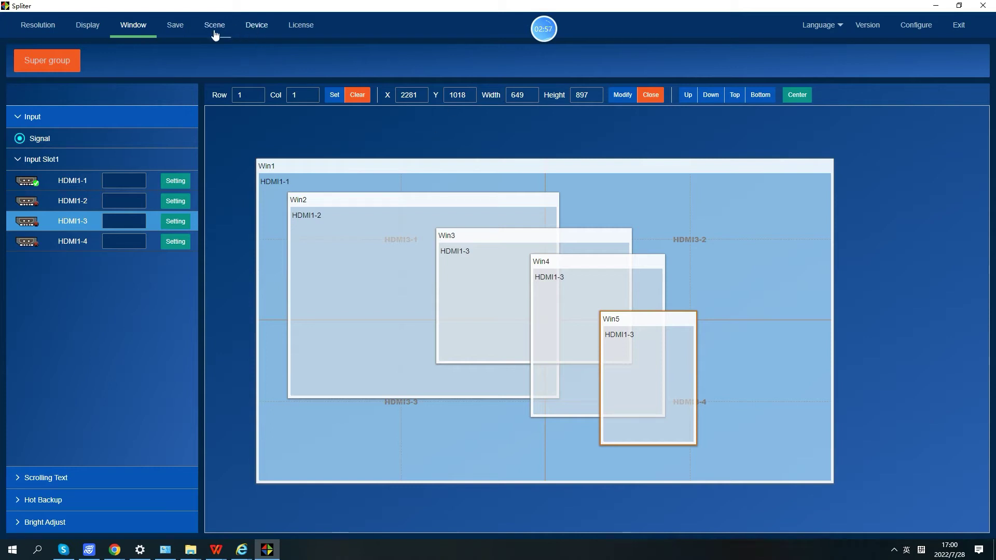
- Save the window layout as a default scene named bar 2 in Normal mode
click(171, 32)
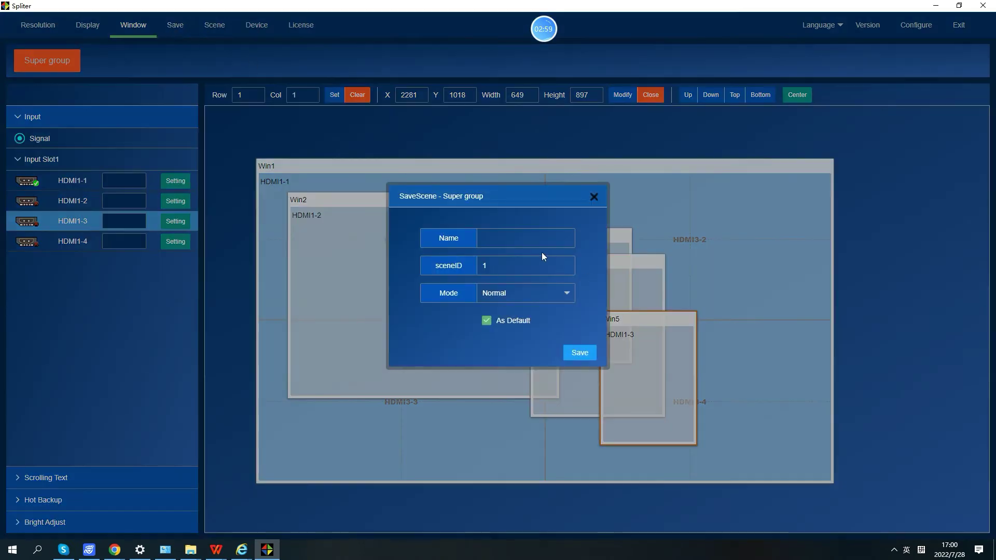
click(503, 239)
text(bar 2)
click(524, 266)
click(582, 352)
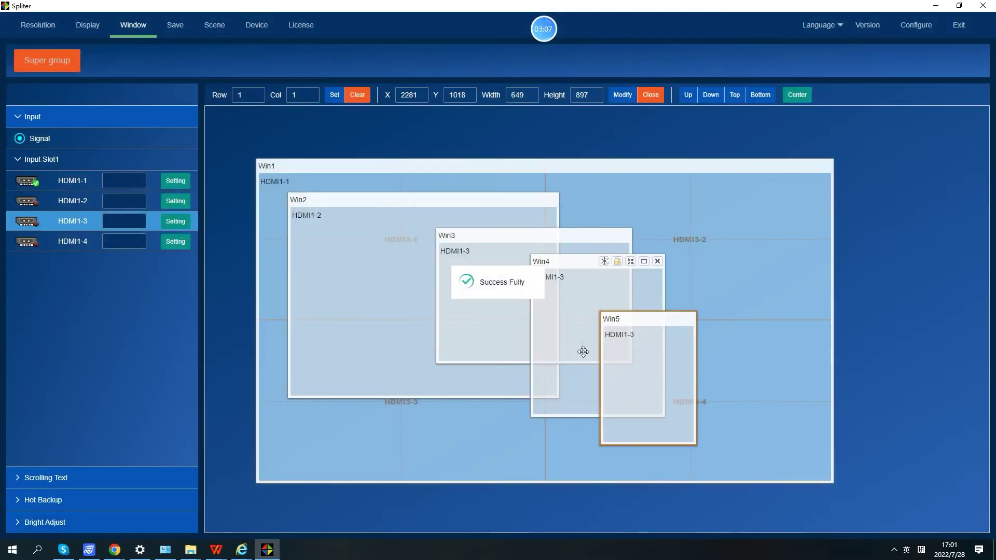
- Create a crop of the HDMI1-1 input with X 960, Y 540, width 2 and height 2
click(181, 180)
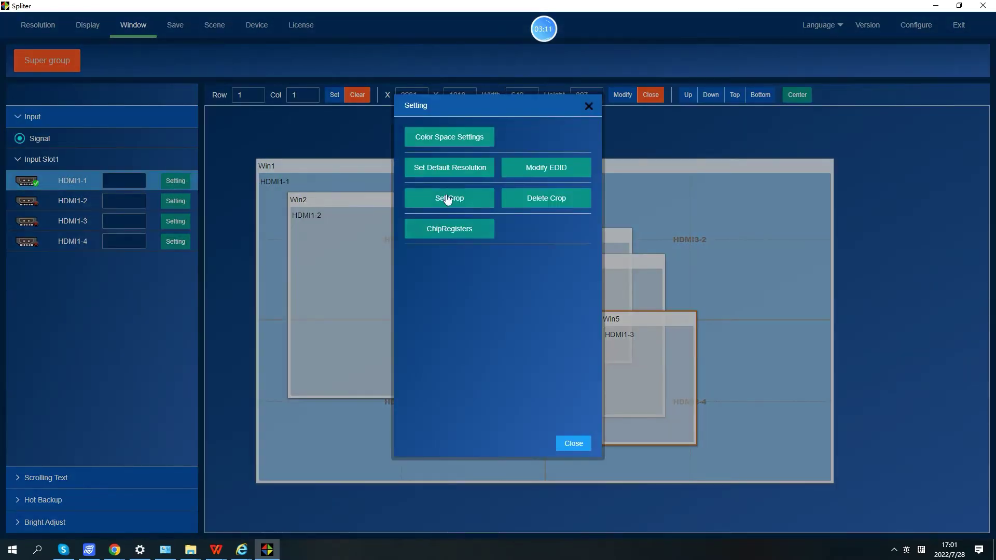
click(450, 206)
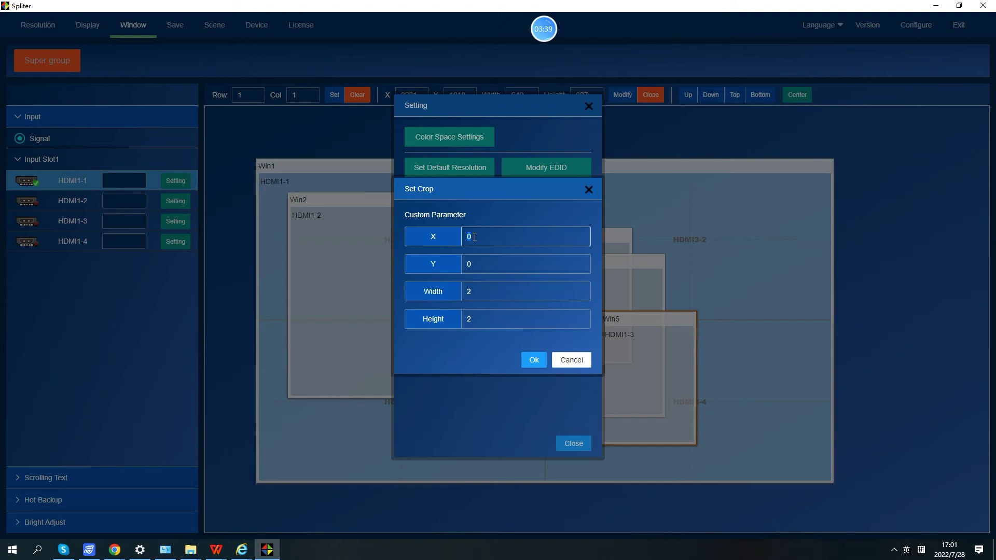
key(Tab)
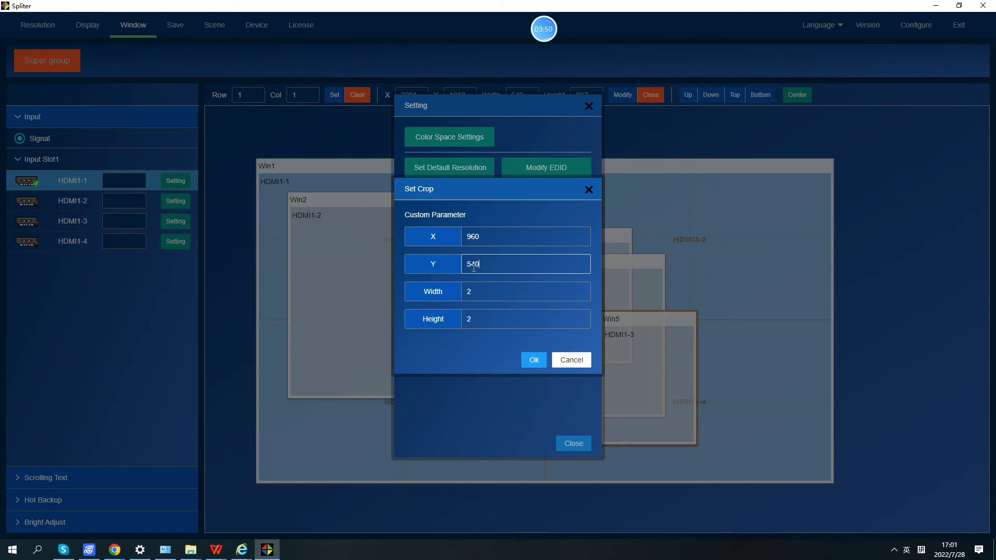
click(541, 363)
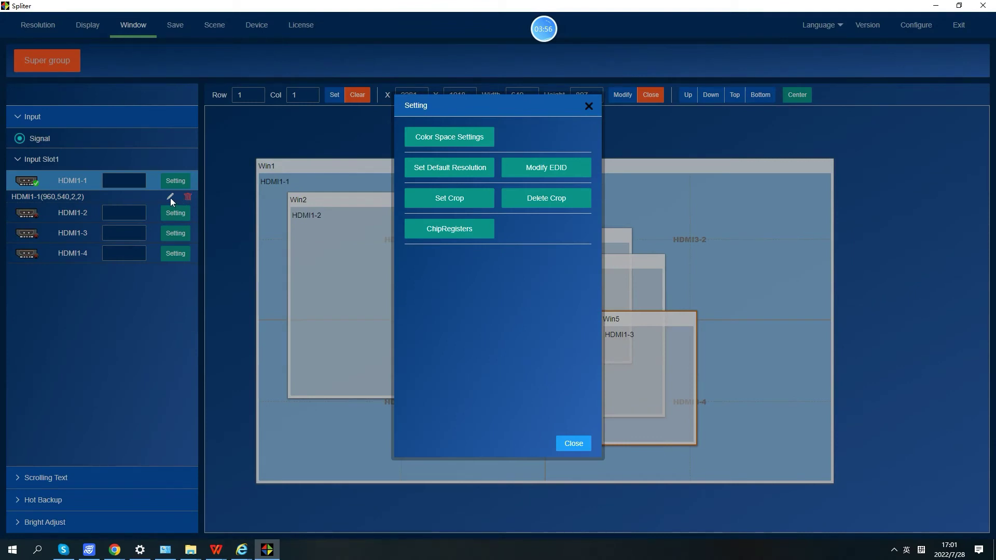
click(573, 442)
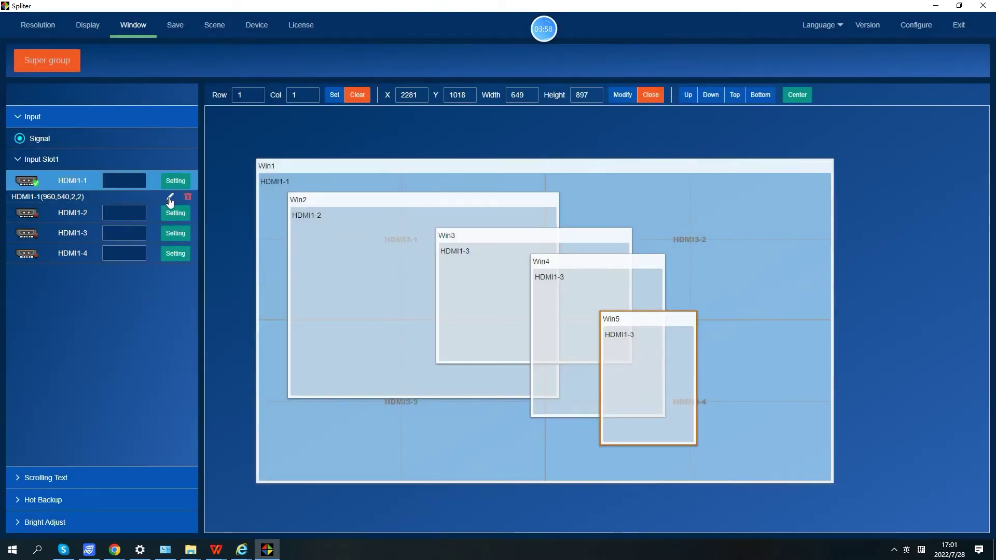
- Review the parameters of the HDMI1-1 crop and confirm them without changes
click(170, 197)
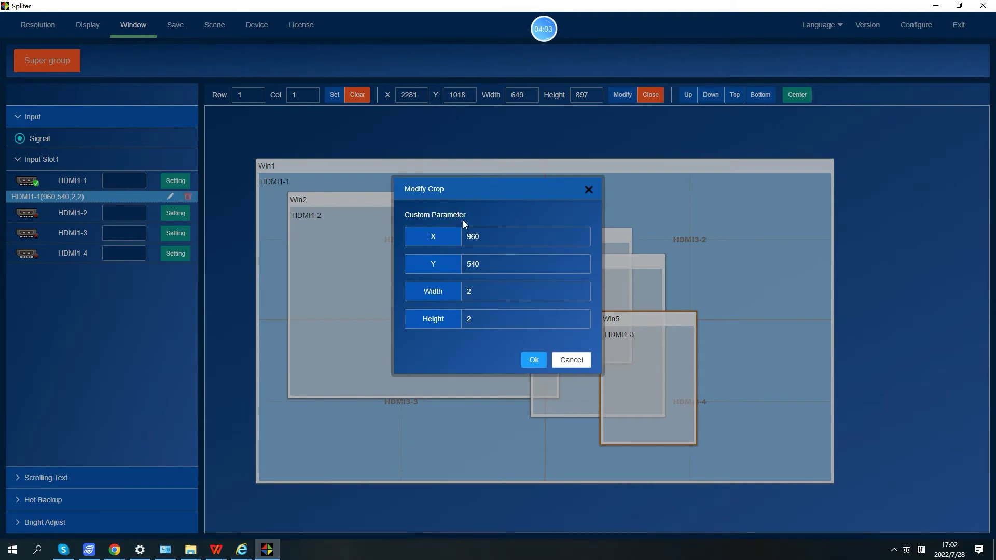
click(536, 362)
click(169, 199)
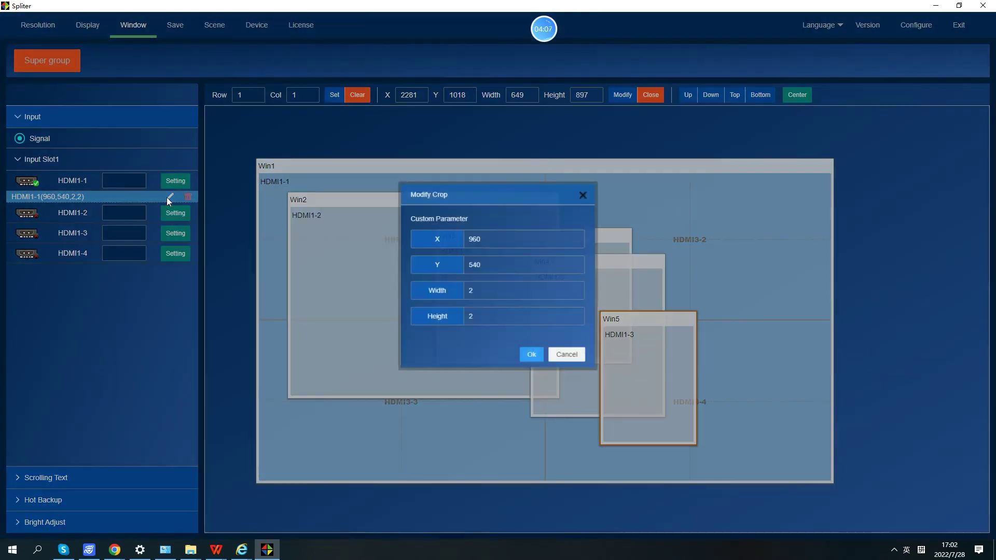
click(533, 361)
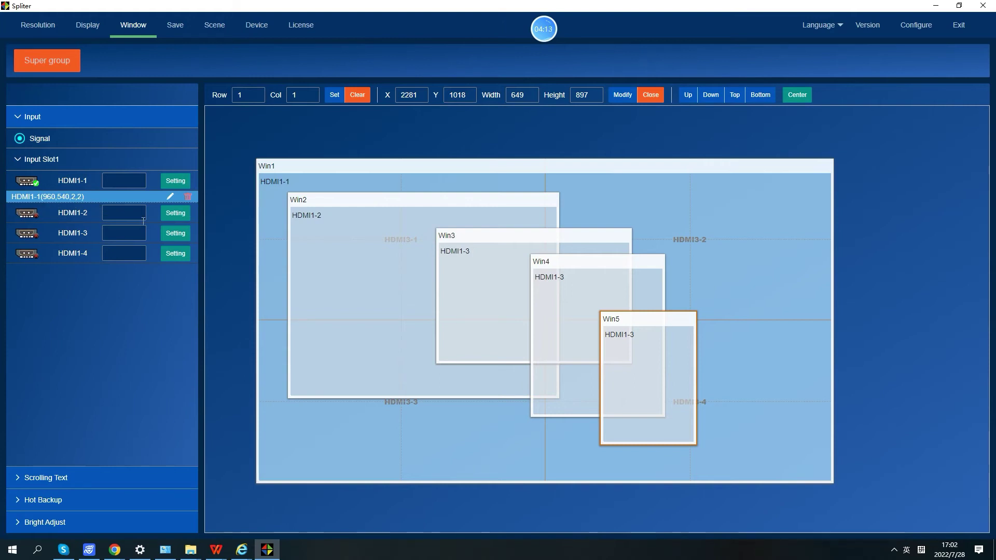
- Switch Win5 to the HDMI1-1 crop and add a window of about 776 × 642 with that crop in the HDMI3-2 area
double_click(43, 201)
drag(678, 205, 793, 300)
drag(747, 247, 740, 231)
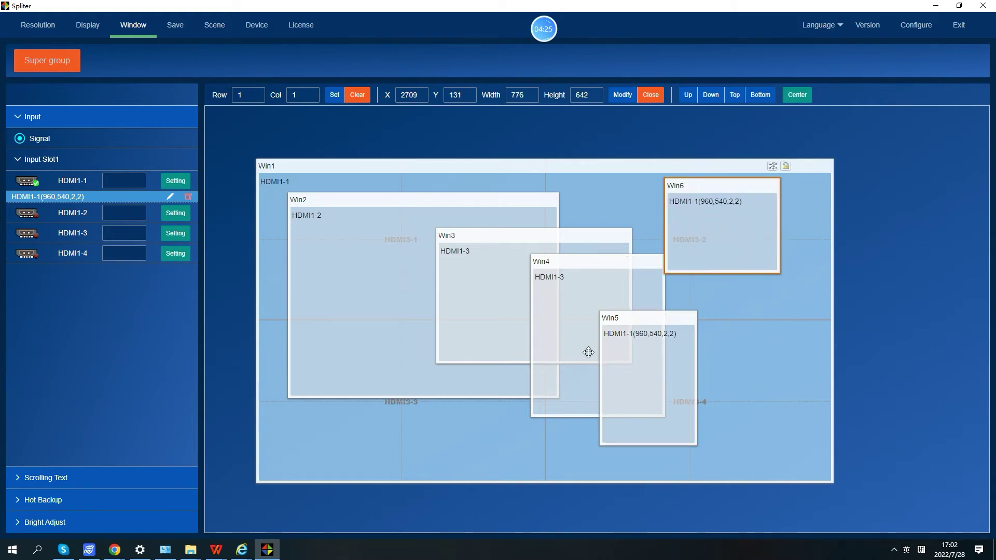
- Save the layout as a default scene named bar3 with scene ID 5 and Normal mode
click(174, 27)
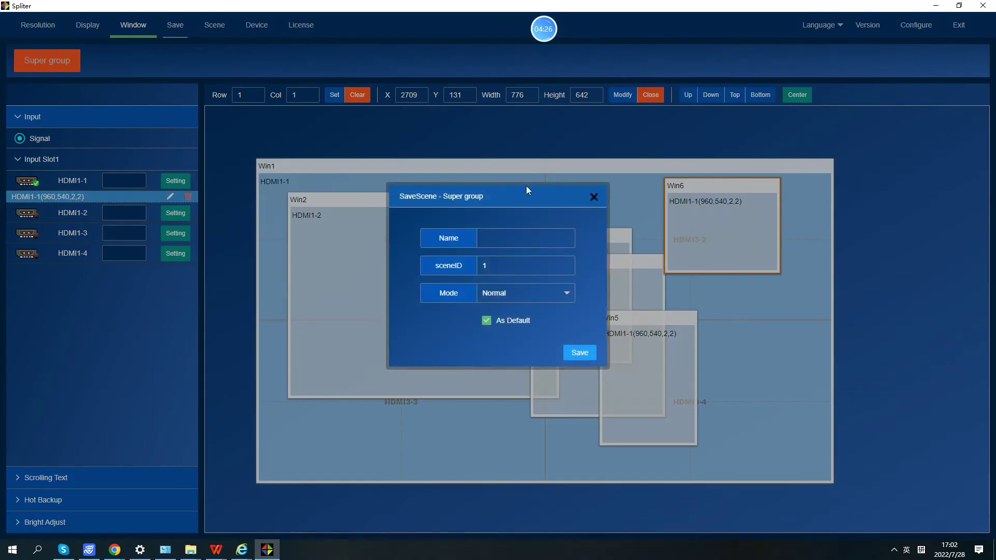
click(493, 239)
text(bar3)
double_click(477, 265)
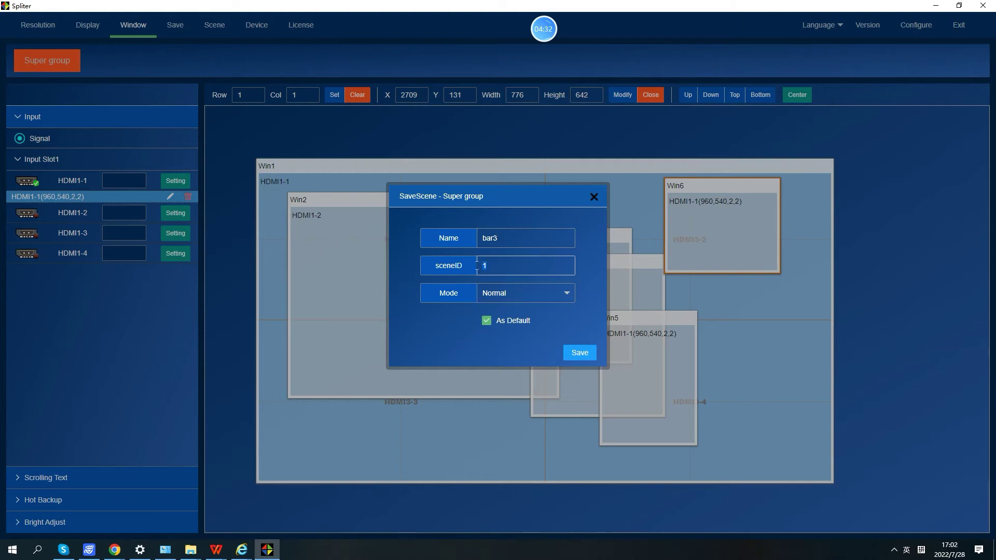
text(5)
click(576, 350)
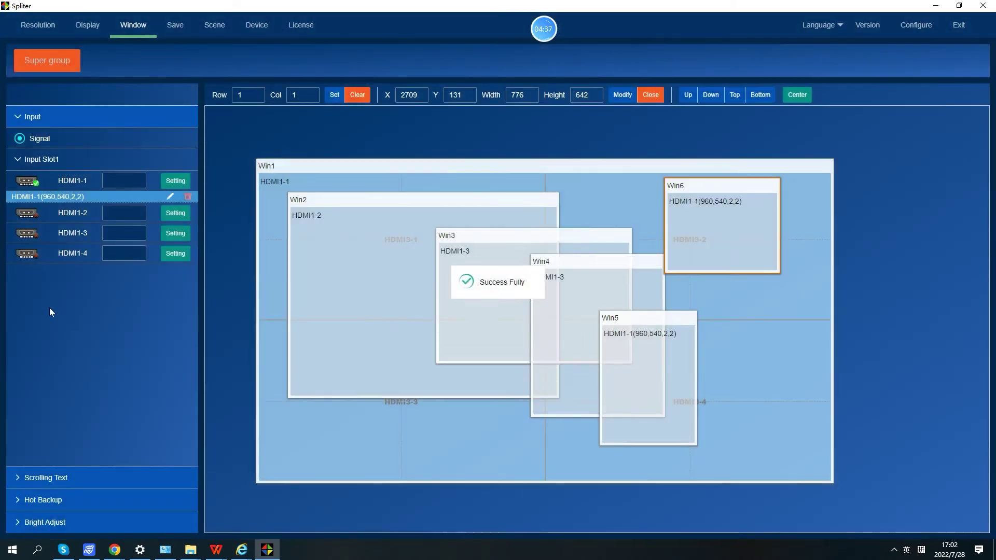
- Enter "welcome to Beijing China" as the scrolling text
click(57, 479)
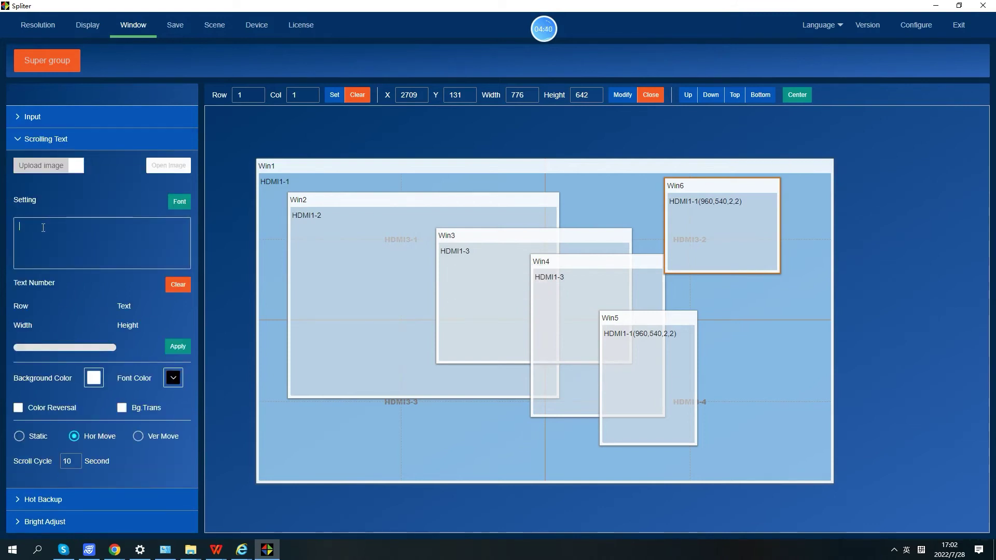
text(welcome to Beiji)
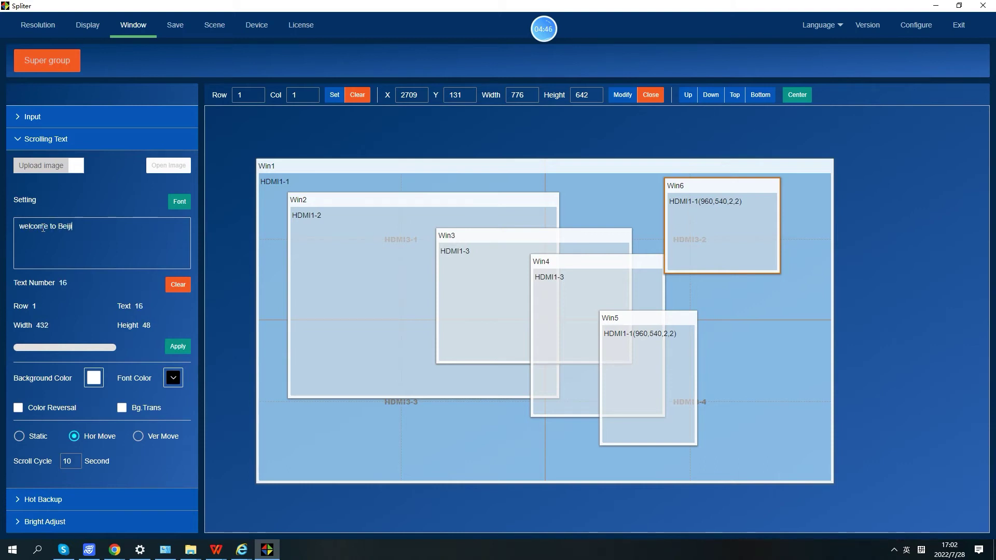
text(ng Chins)
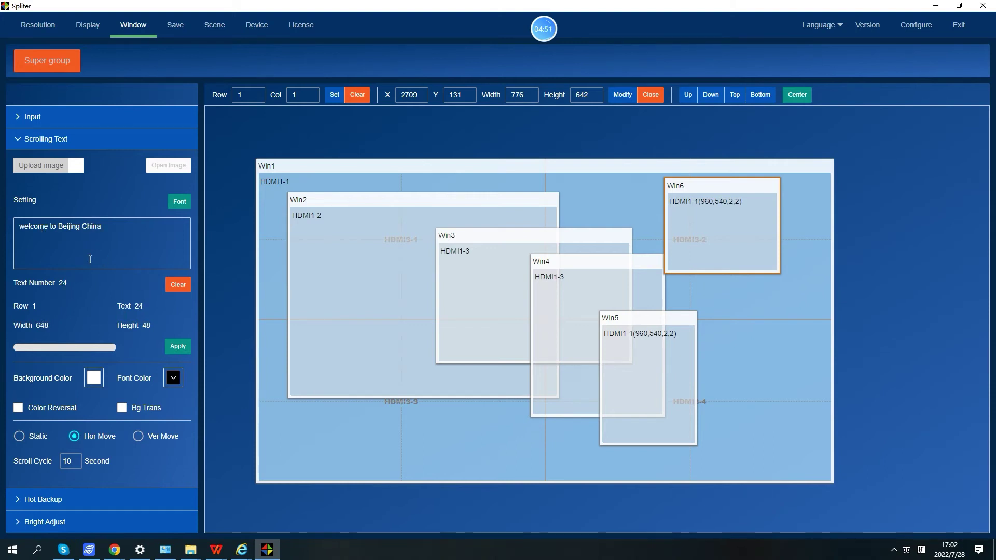
- Set the scrolling text's background colour to dark grey and its font colour to red #cc0000
click(93, 378)
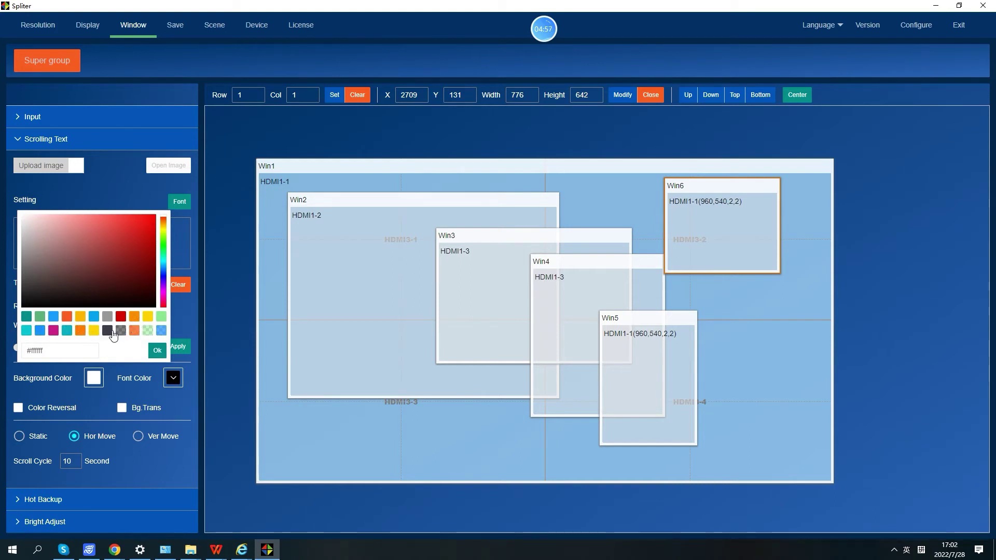
click(111, 332)
click(172, 382)
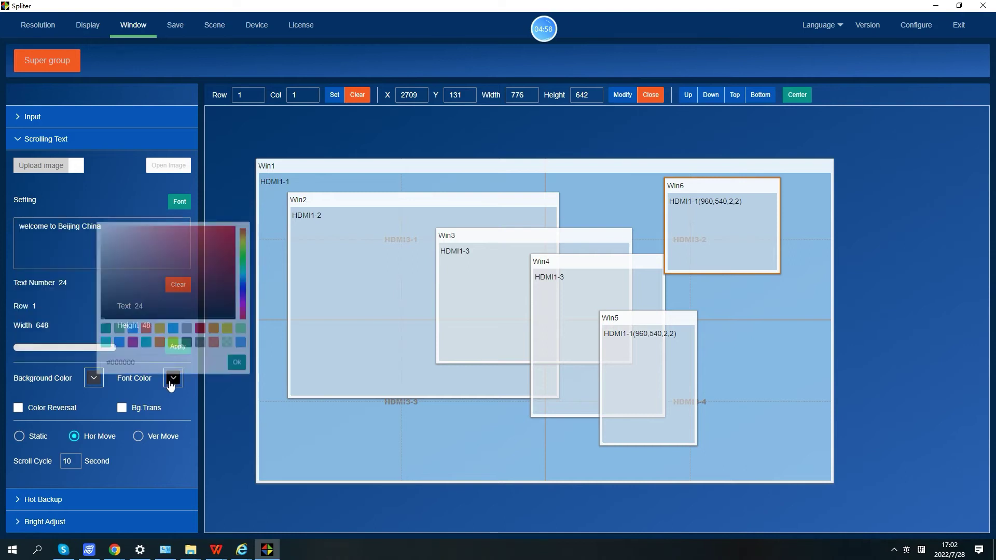
click(199, 318)
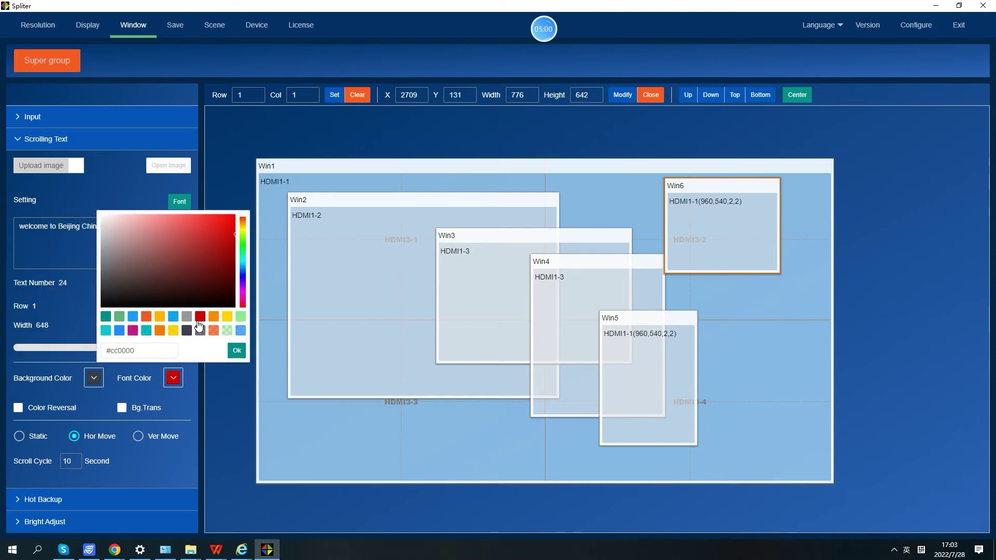
click(237, 351)
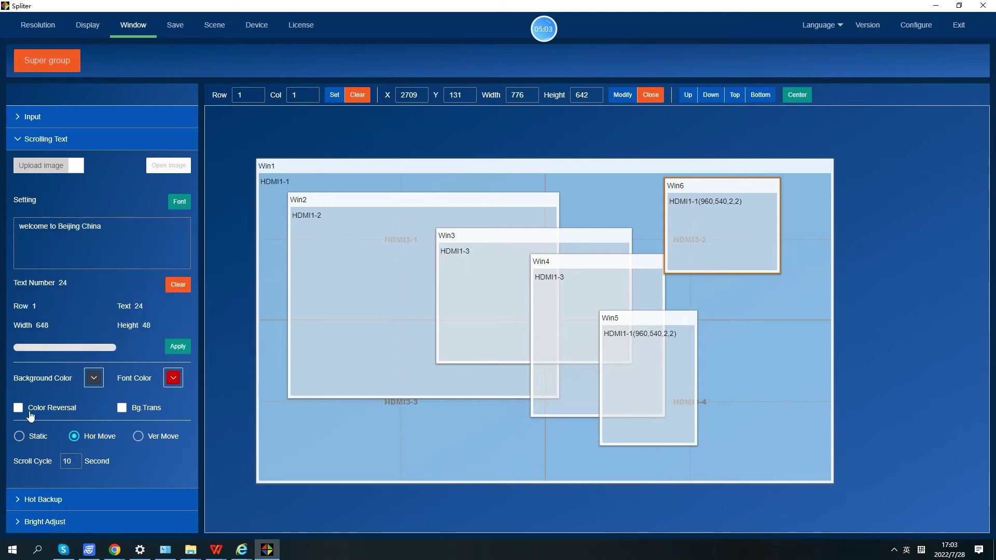
- Enable background transparency for the scrolling text and set its font colour to #393d49
click(122, 408)
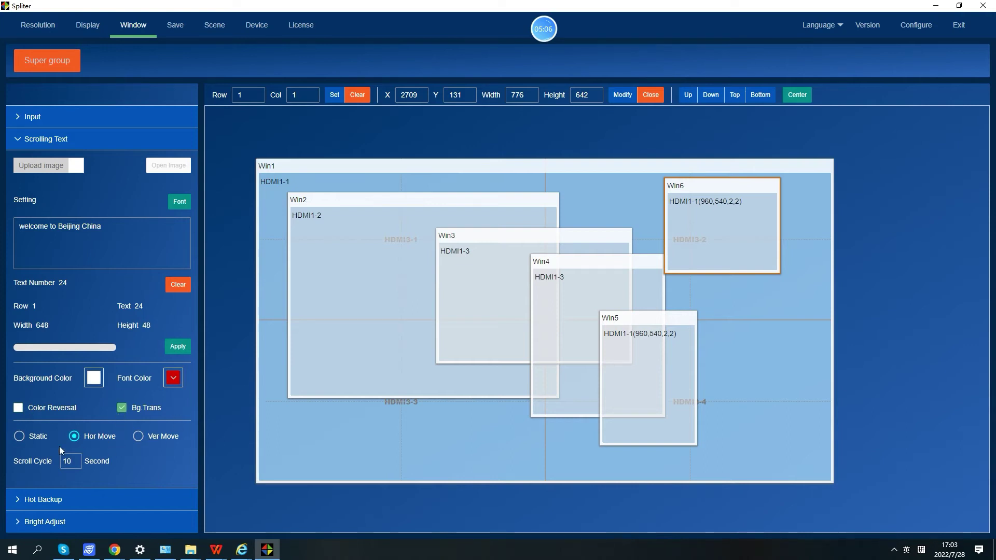
click(171, 382)
click(187, 331)
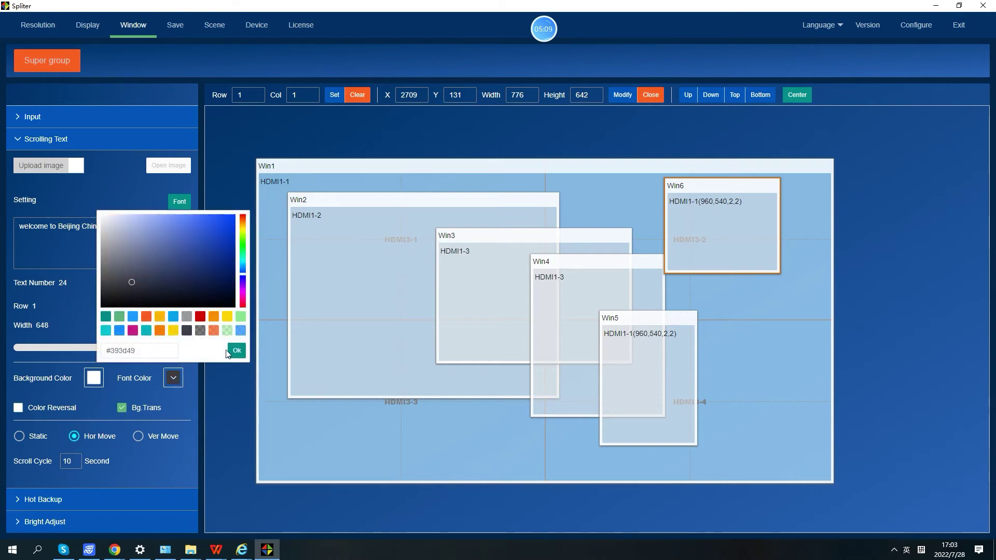
click(237, 351)
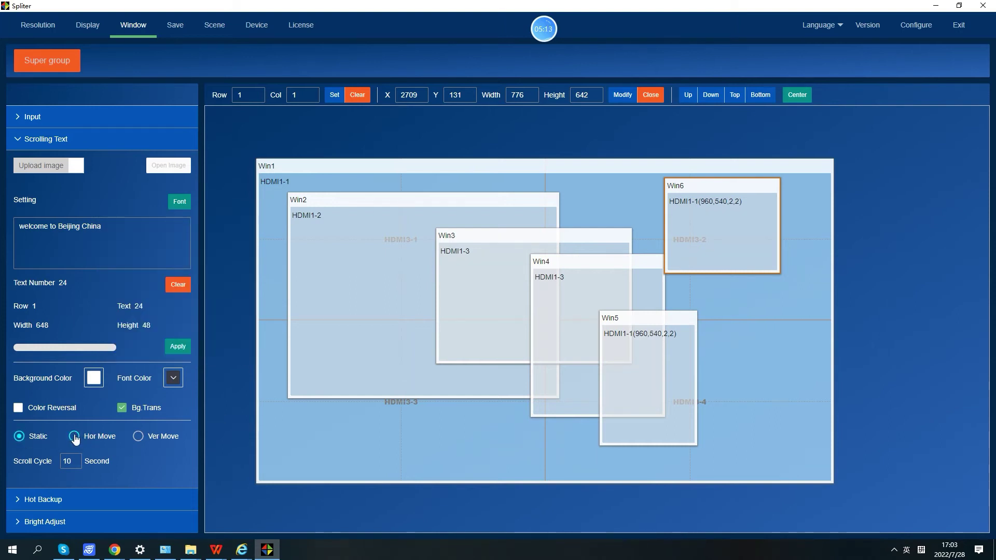
- Give the scrolling text horizontal movement with a 5-second scroll cycle and apply it to the wall
click(73, 461)
click(150, 474)
click(179, 351)
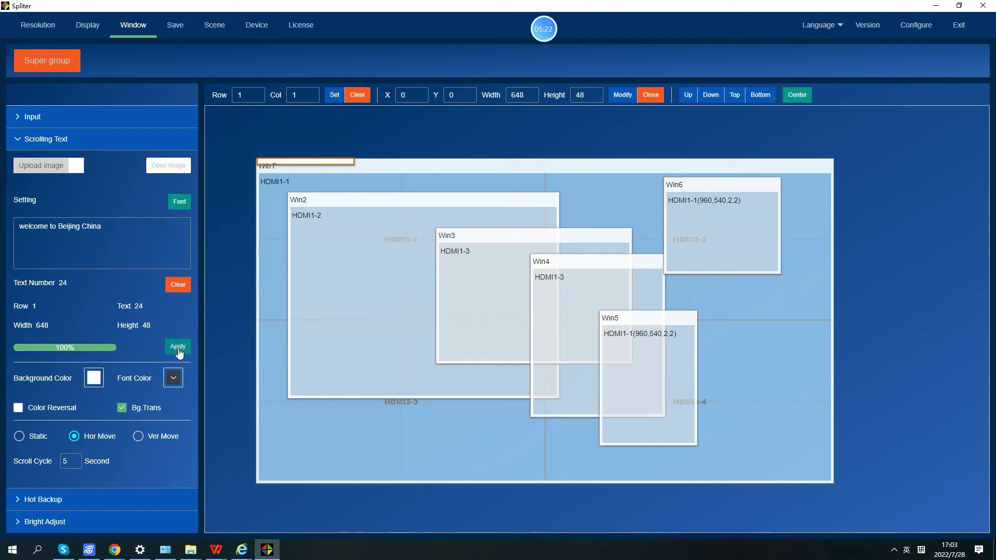
- Look over the hot backup and brightness settings, and save the current layout as default scene 1 in Normal mode
click(32, 499)
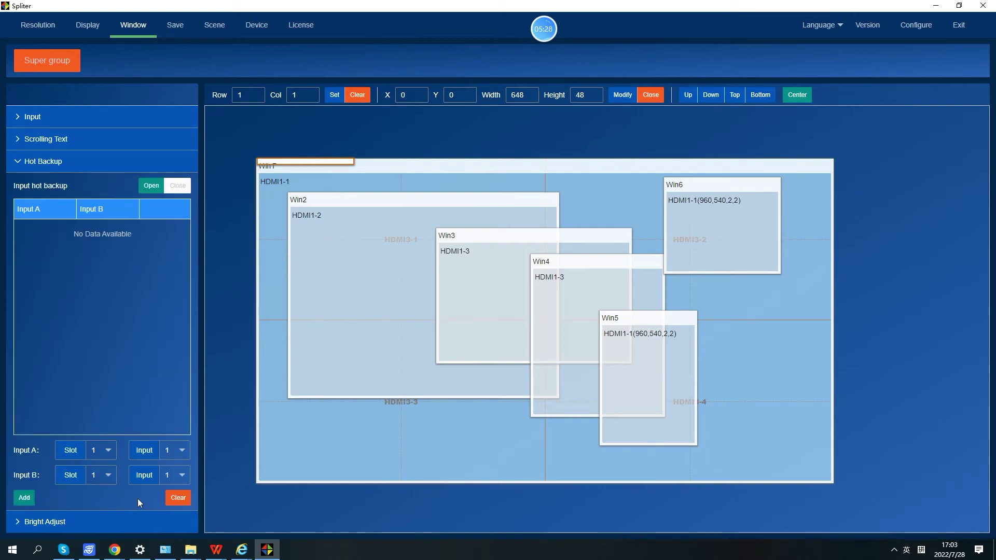
click(21, 524)
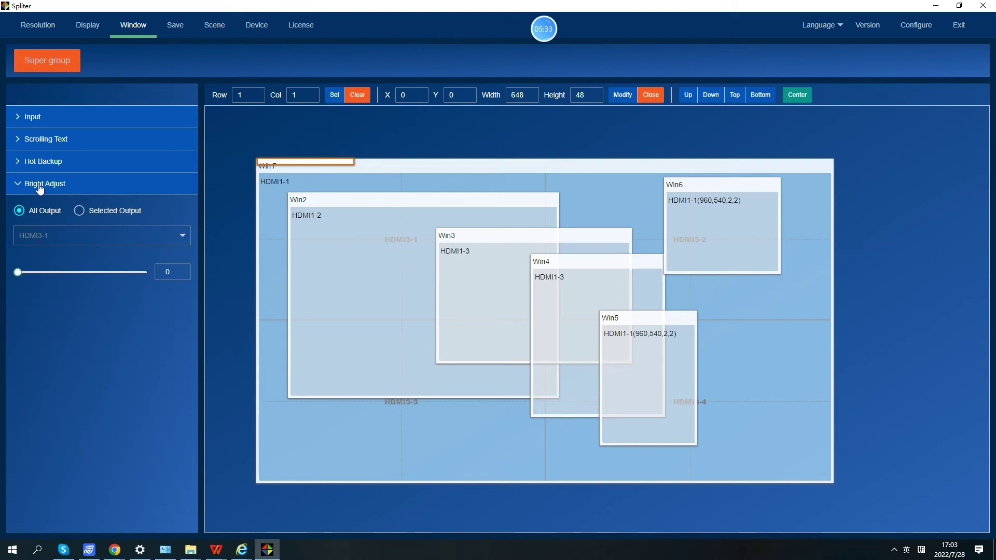
click(176, 26)
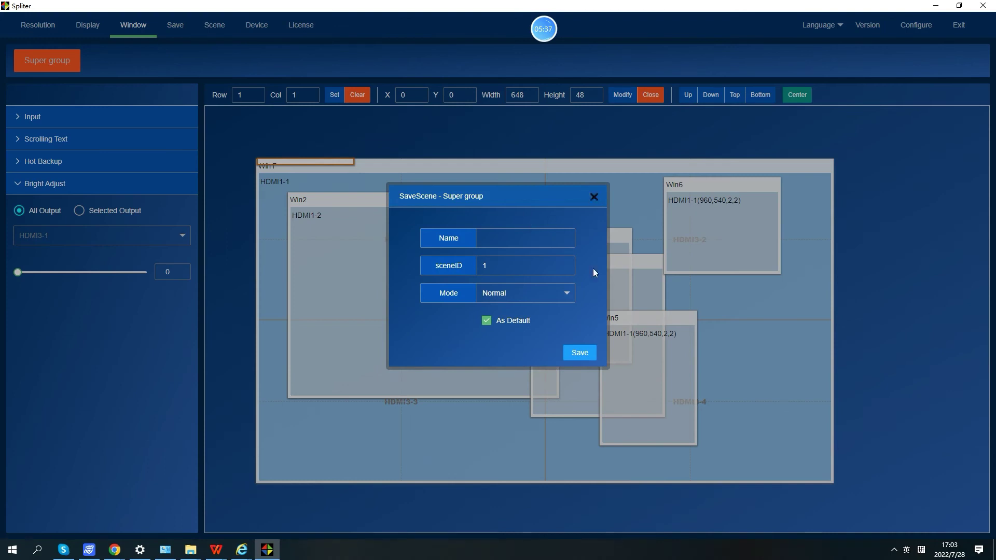
click(579, 357)
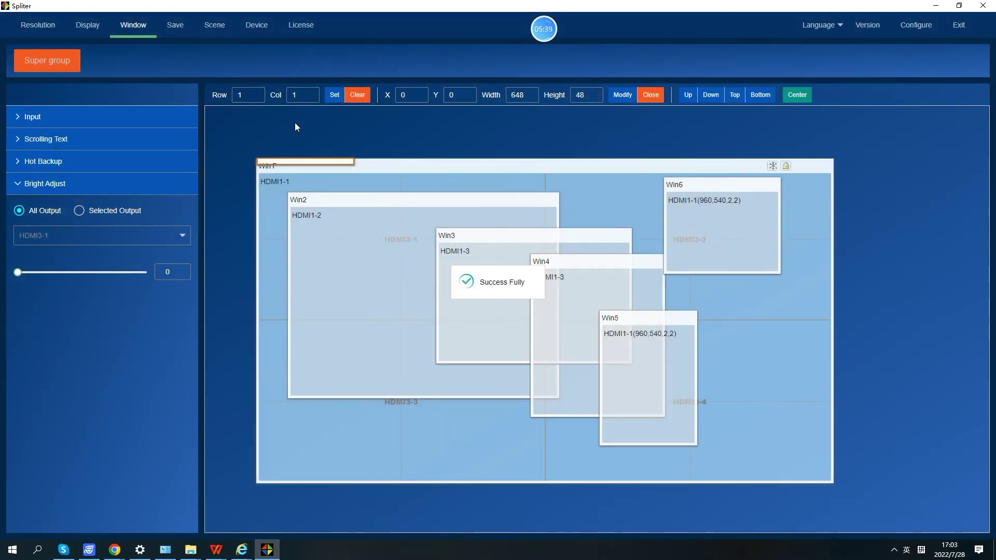
- Delete the unnamed scene 1 from the scenes stored on the device
click(217, 27)
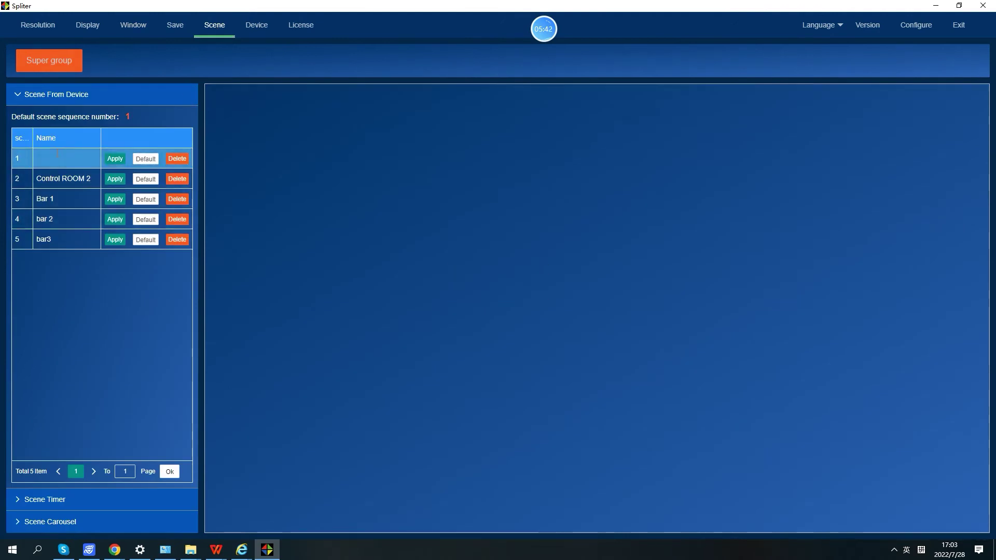
click(141, 162)
click(176, 159)
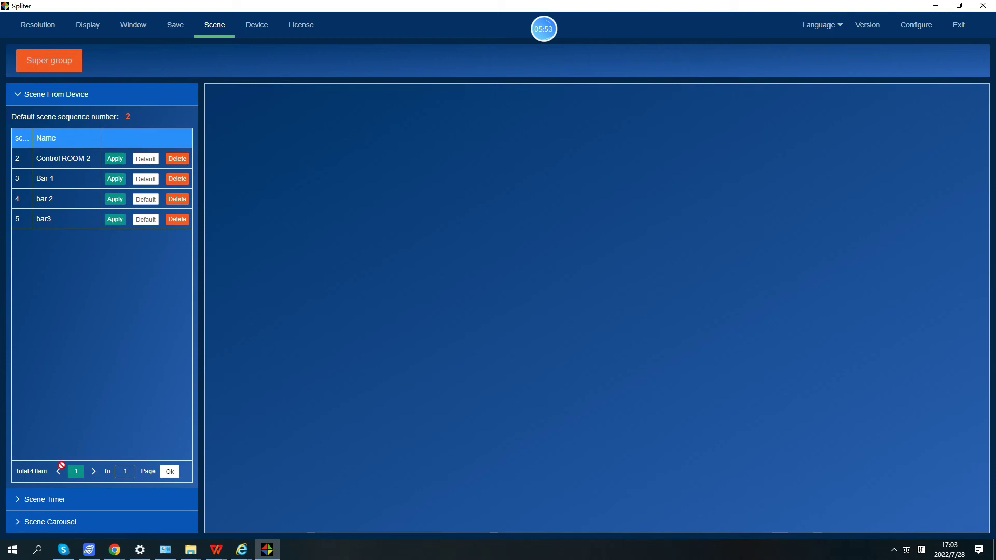
- Add a scene timer entry that switches to scene 3.Bar 1 at 17:03:48
click(16, 99)
click(25, 101)
click(52, 499)
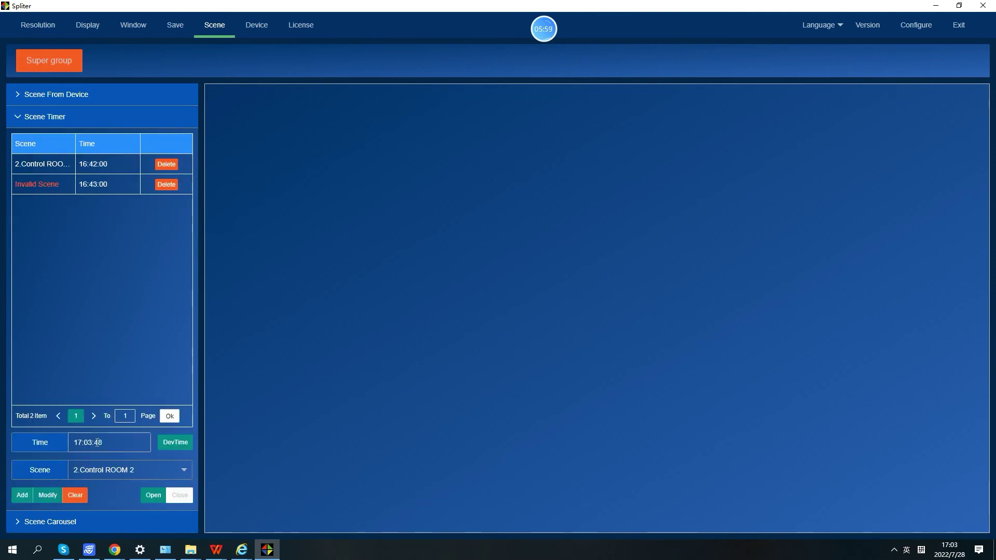
click(139, 474)
click(94, 409)
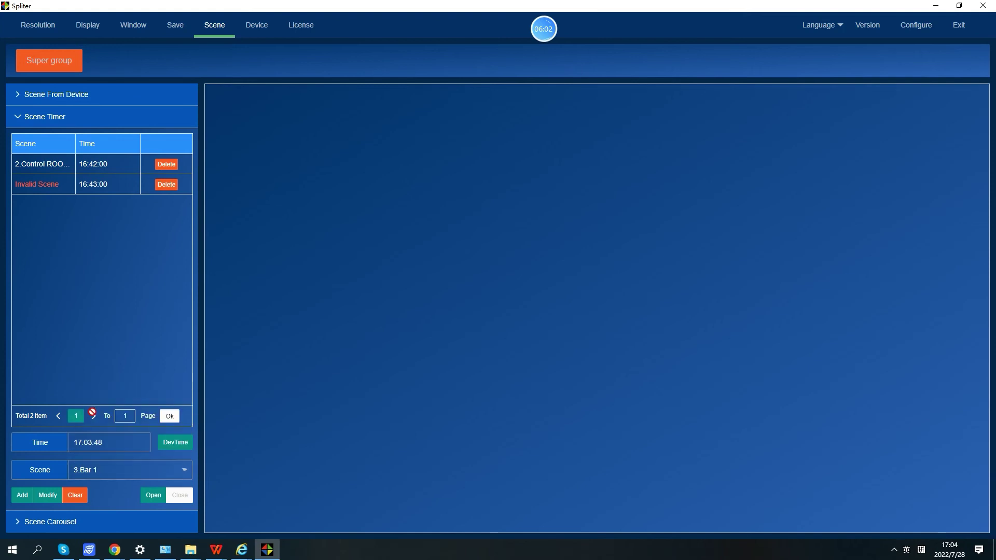
click(22, 495)
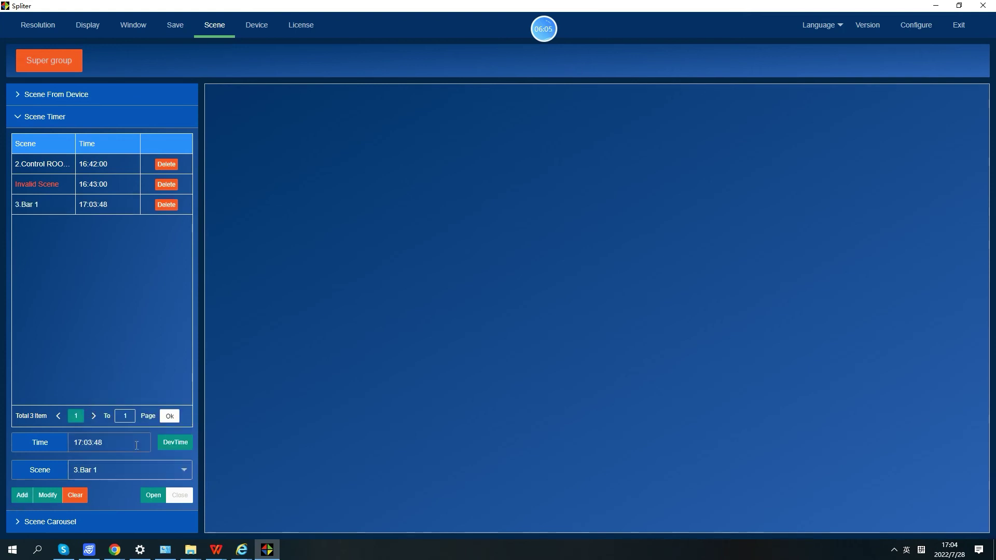
- Add a scene timer entry that switches to scene 4.bar 2 at 17:03:50
click(141, 471)
click(92, 427)
click(21, 496)
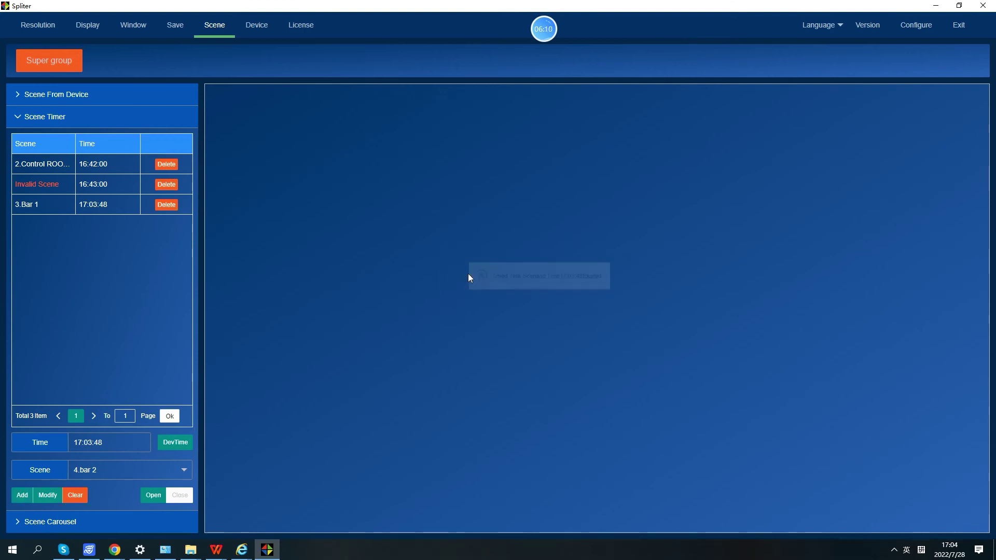
click(124, 442)
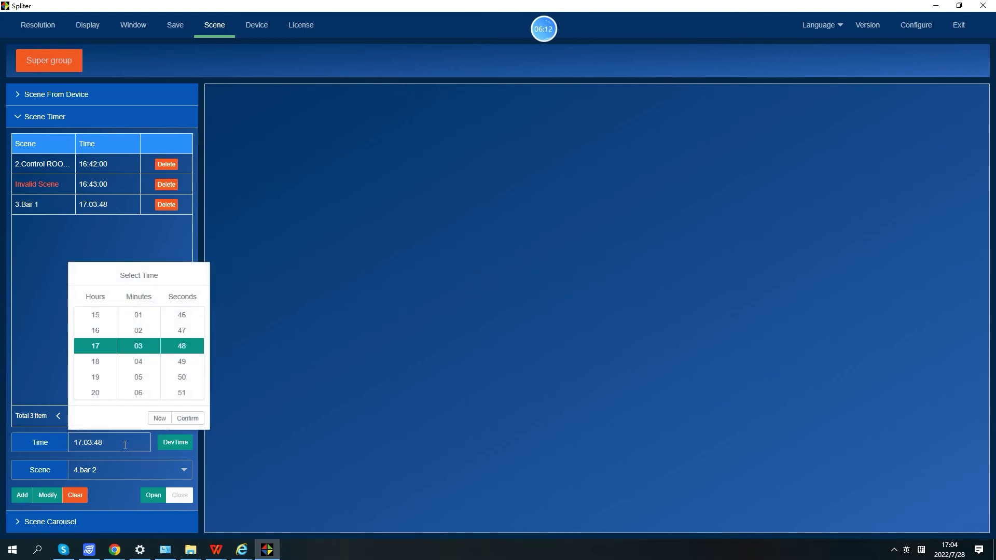
click(182, 378)
click(185, 423)
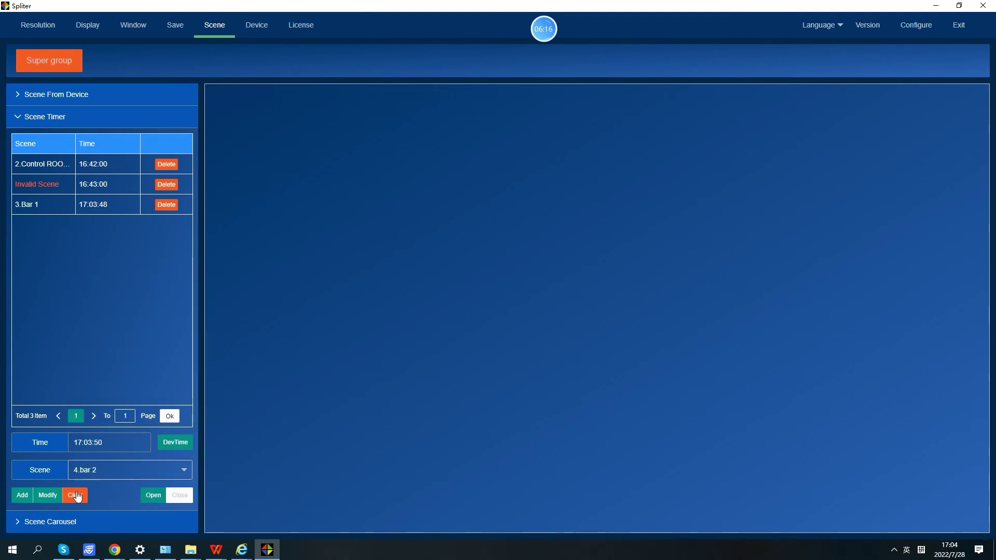
click(21, 495)
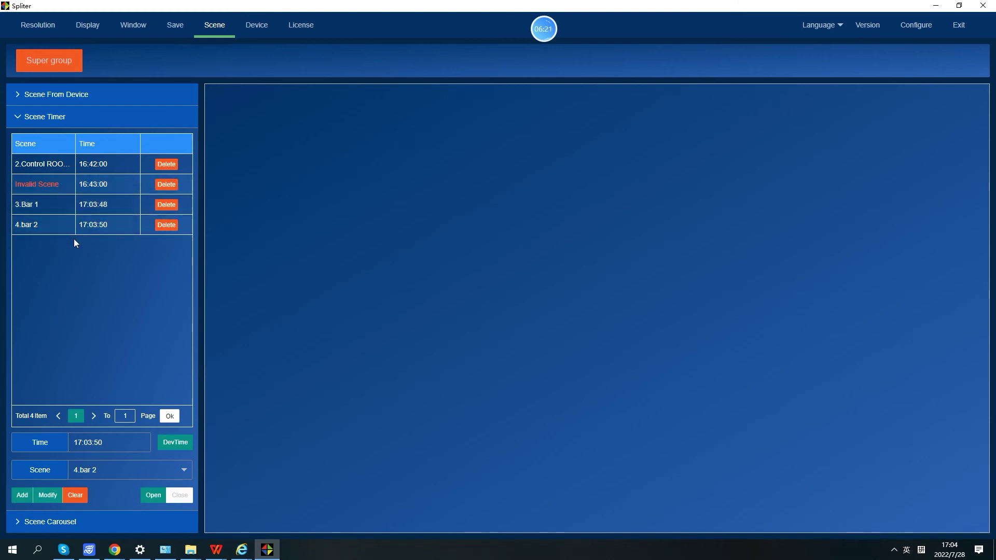
click(68, 222)
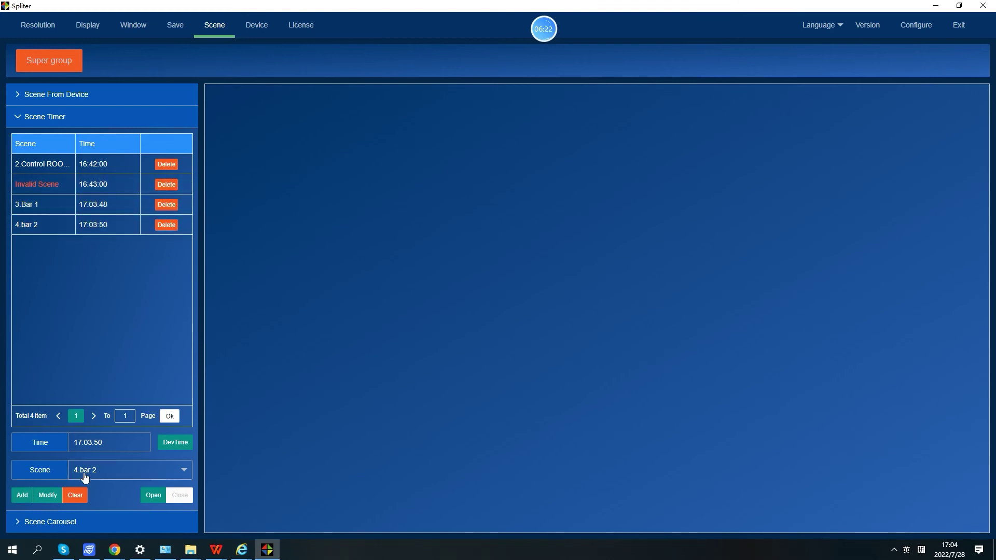
- Add scene 4.bar 2 to the scene carousel with a display time of 00:00:10
click(47, 522)
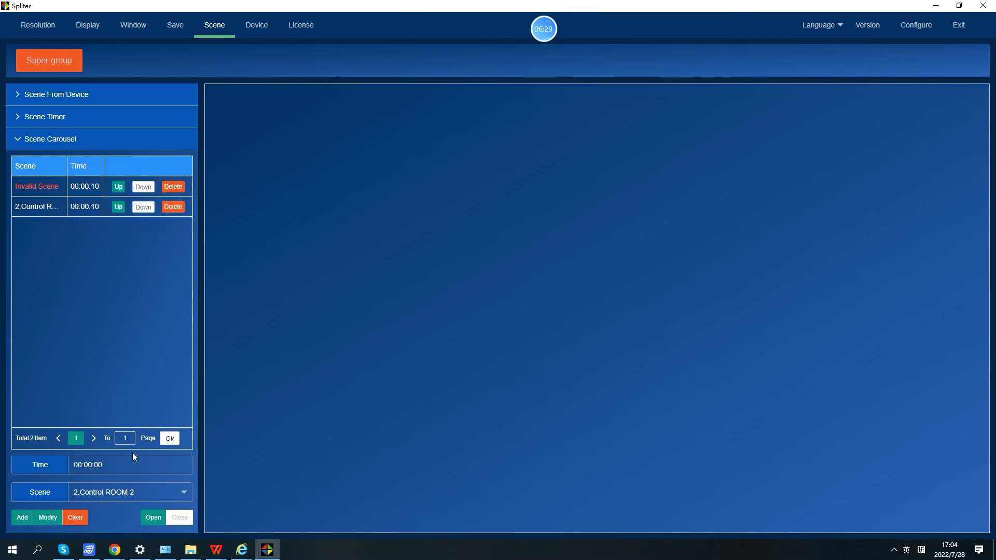
click(116, 493)
click(93, 450)
click(22, 517)
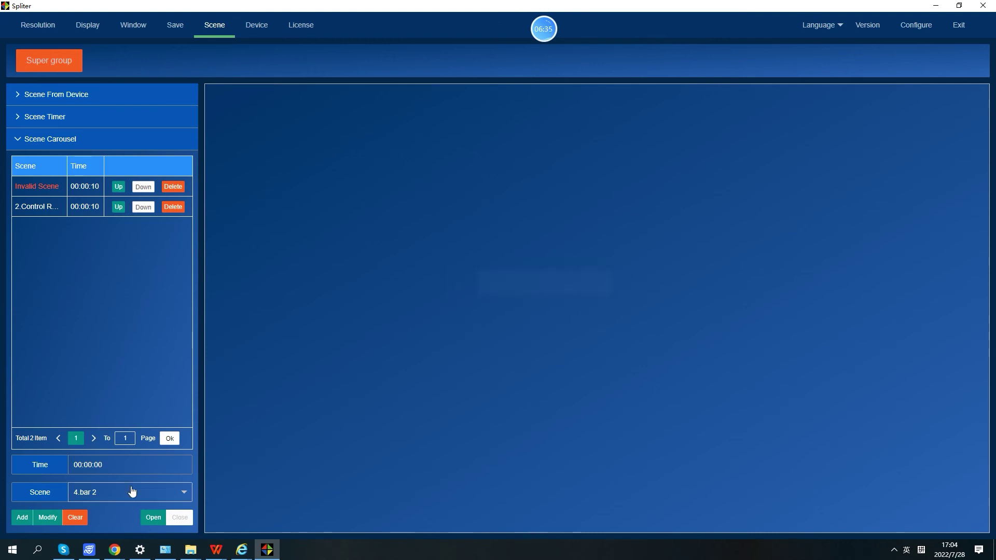
click(122, 464)
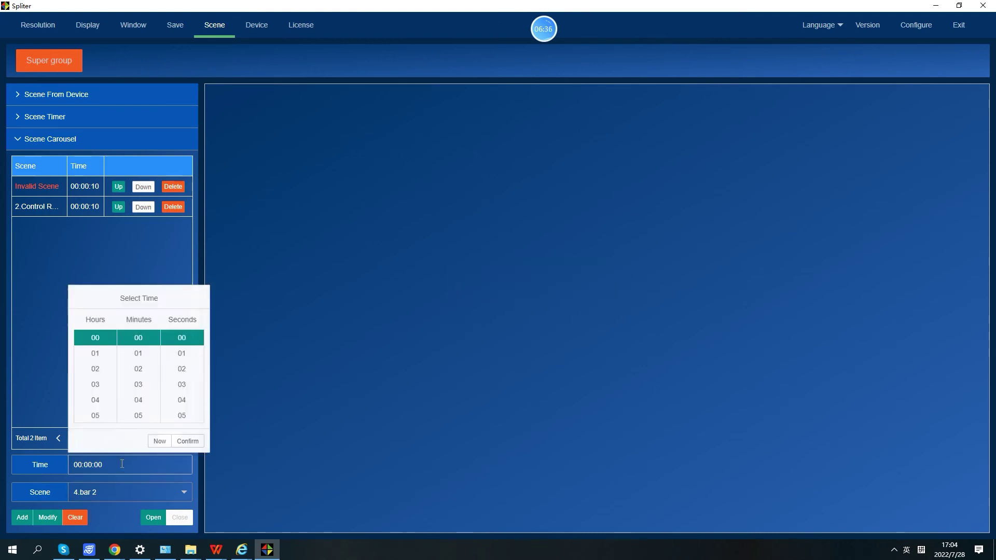
click(138, 354)
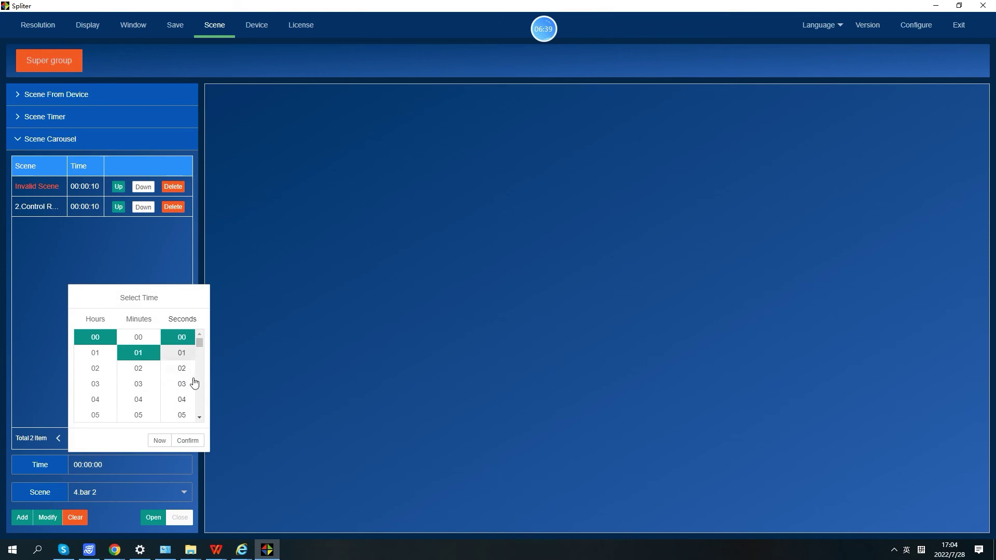
click(141, 338)
mouse_move(200, 341)
mouse_down()
mouse_move(200, 360)
mouse_move(200, 350)
mouse_up()
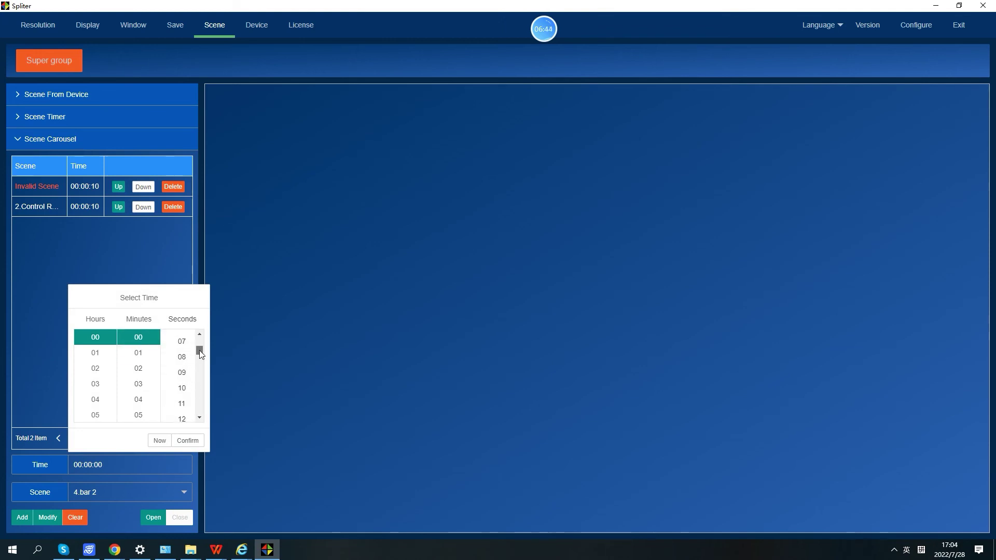
click(185, 386)
click(188, 440)
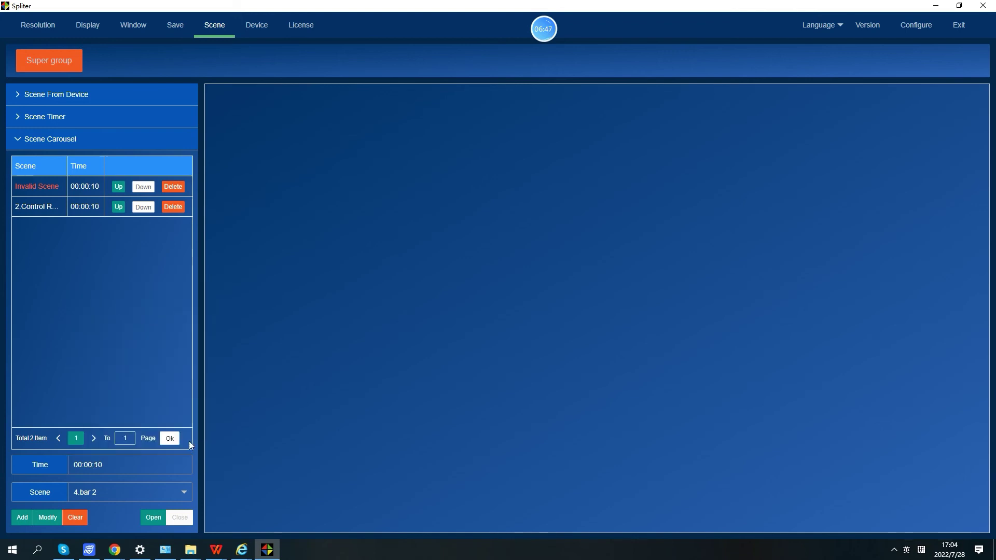
click(16, 519)
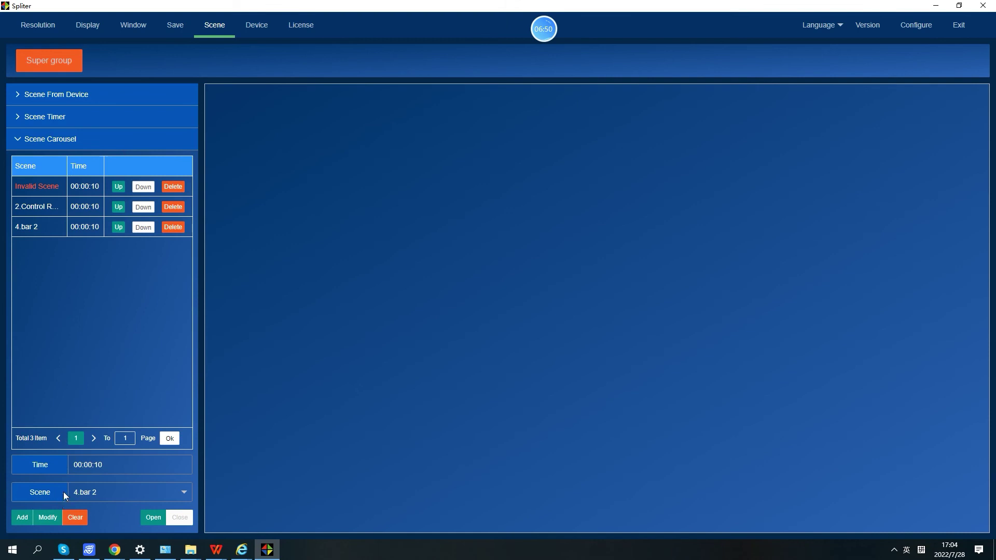
- Add scene 5.bar3 to the scene carousel with a display time of 00:00:10
click(112, 493)
click(103, 469)
click(122, 465)
click(187, 384)
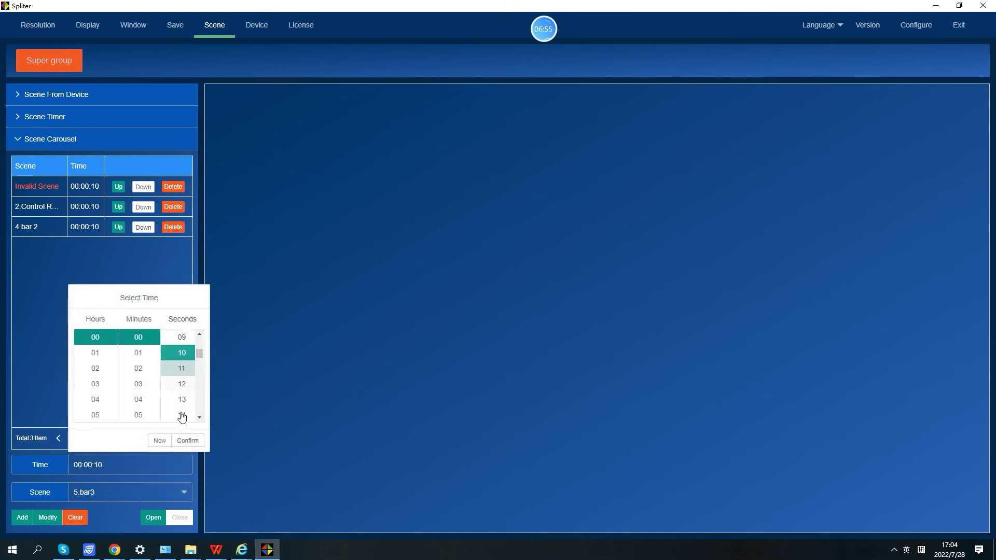
click(22, 518)
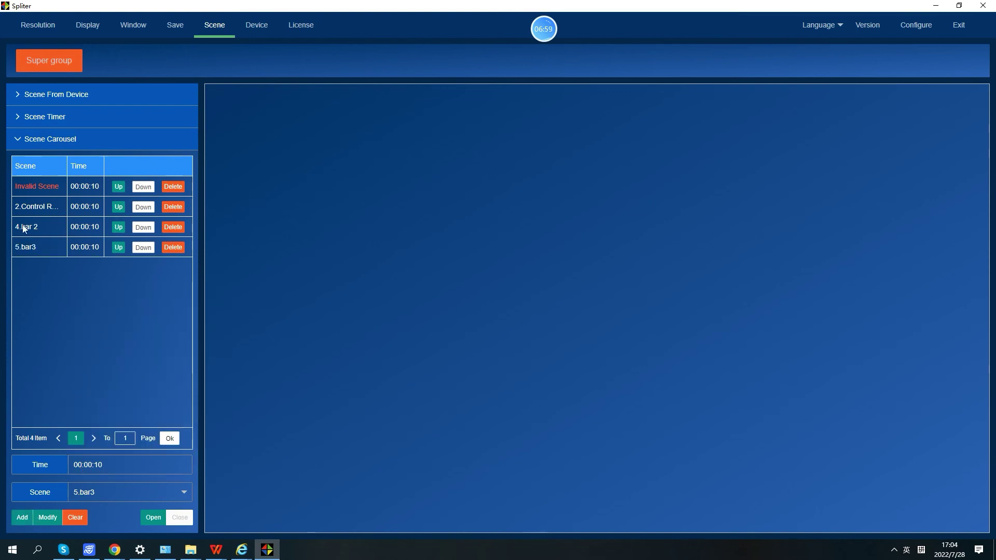
- Start the scene carousel, stop it again and collapse its settings
click(152, 518)
click(178, 519)
click(16, 139)
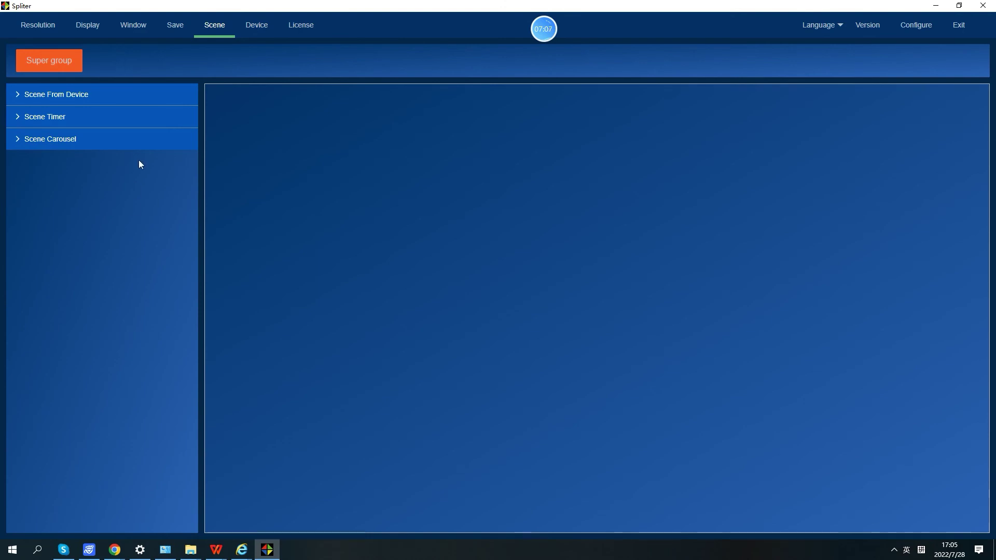
click(255, 26)
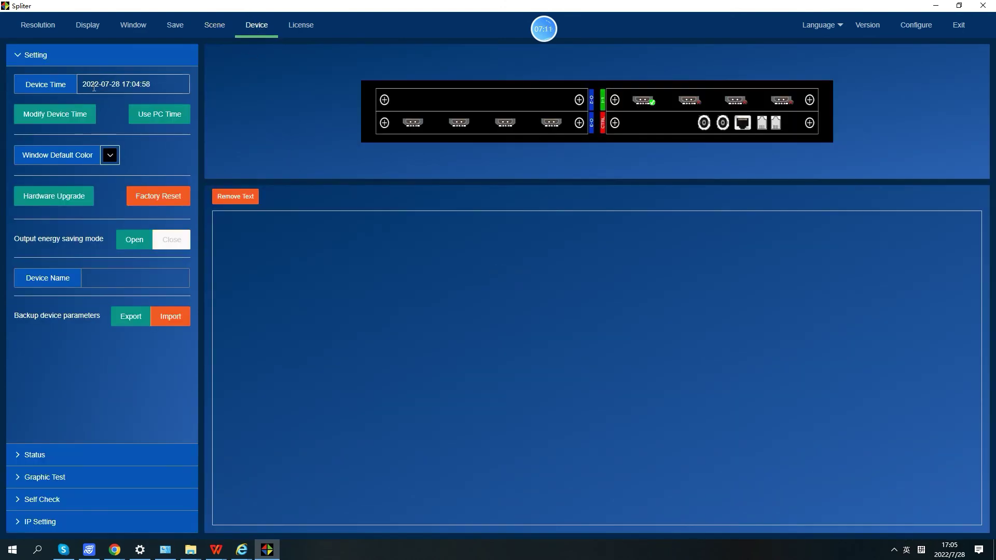
click(58, 120)
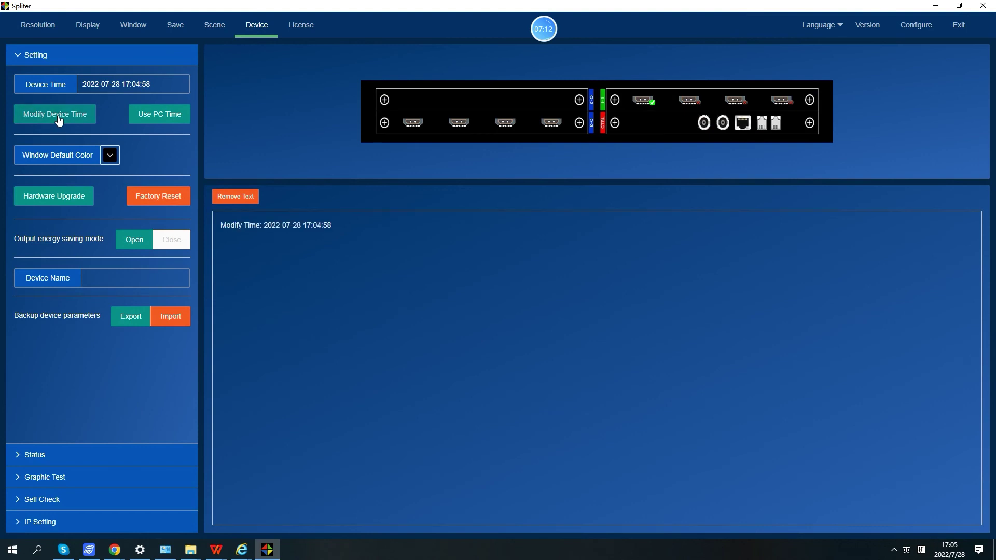
click(159, 115)
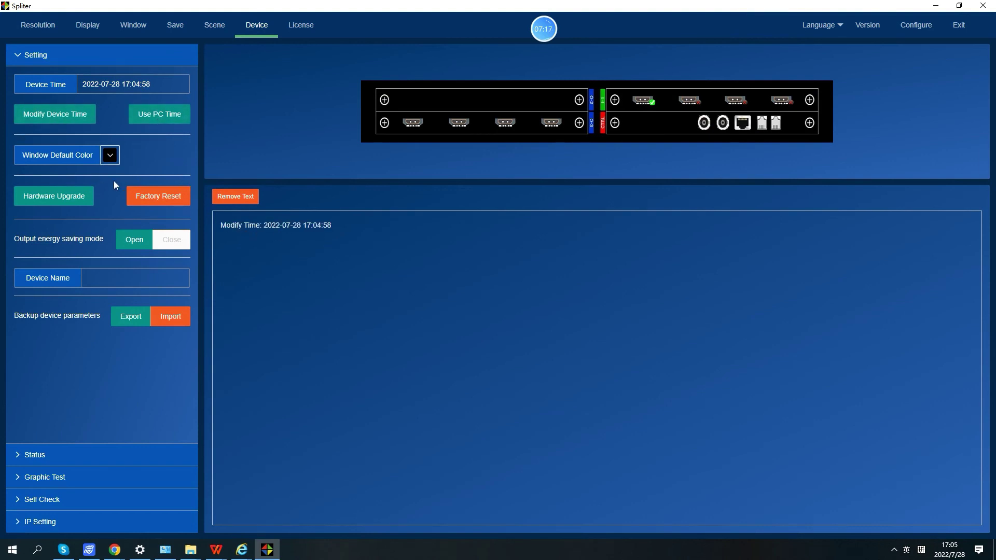
- Check the board cards' firmware versions, temperatures, clock and startup state
click(84, 455)
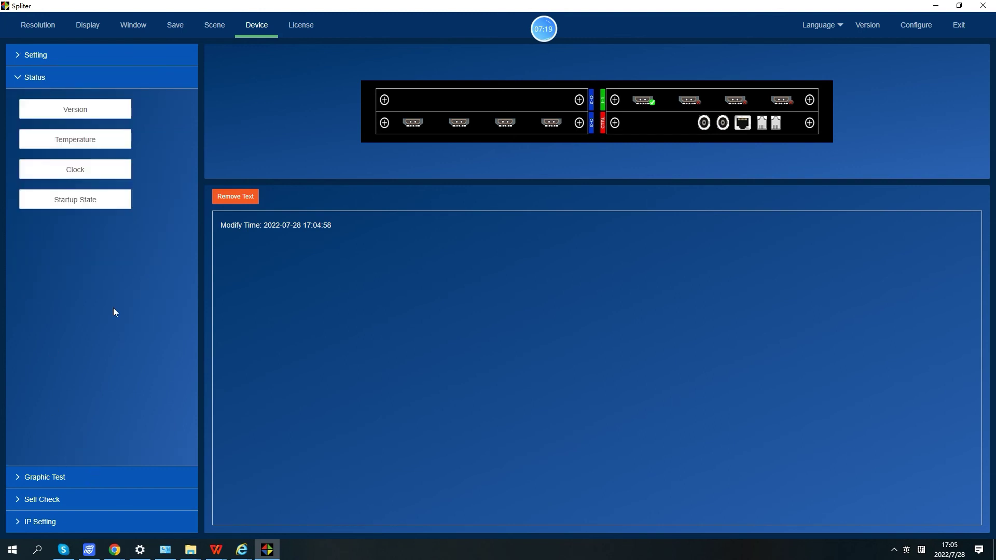
click(92, 116)
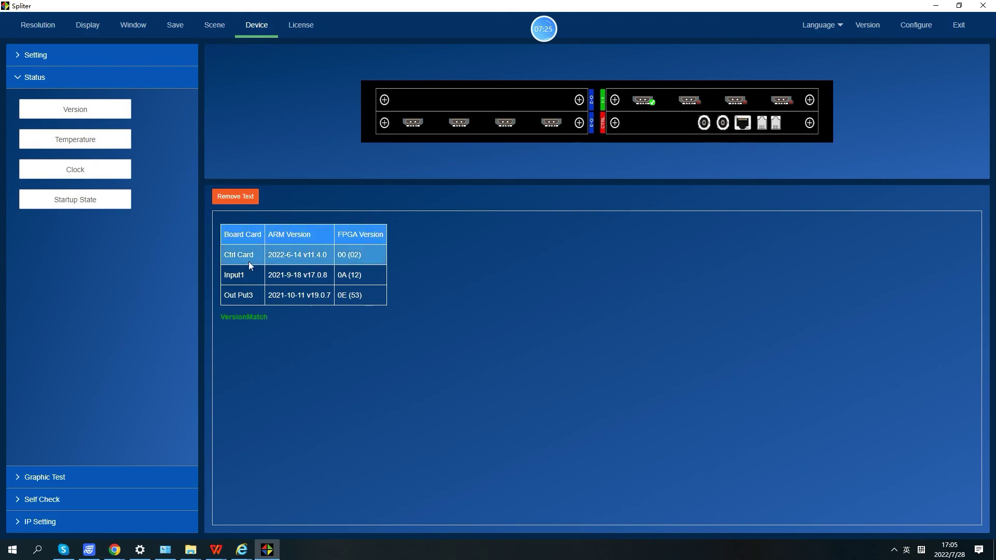
click(74, 143)
click(77, 175)
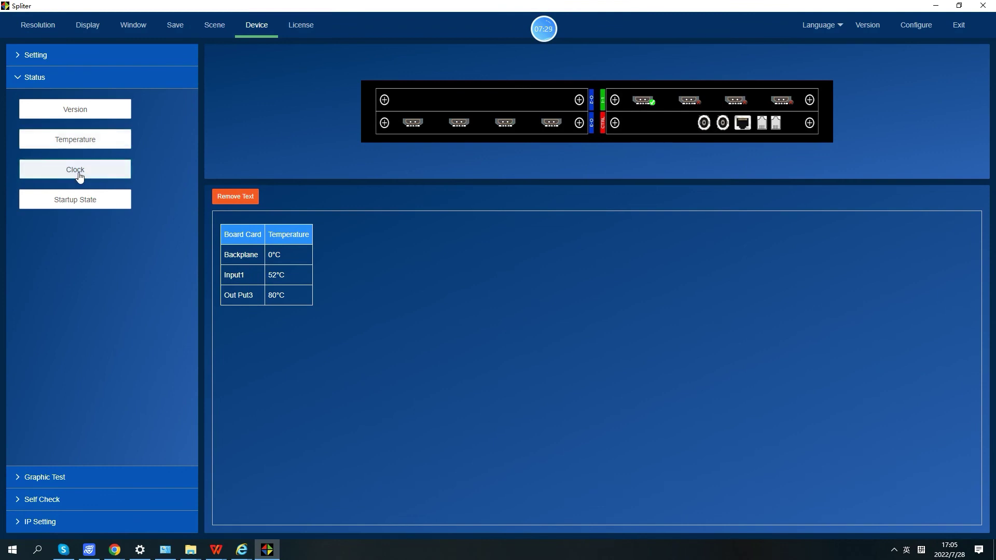
click(84, 199)
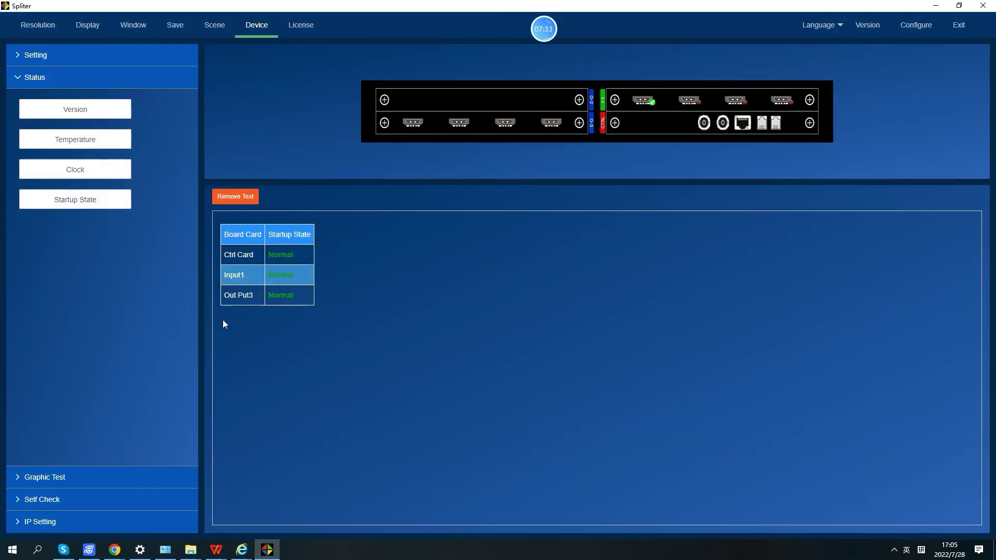
- Choose Green as the graphic test pattern and open the self-check options
click(64, 476)
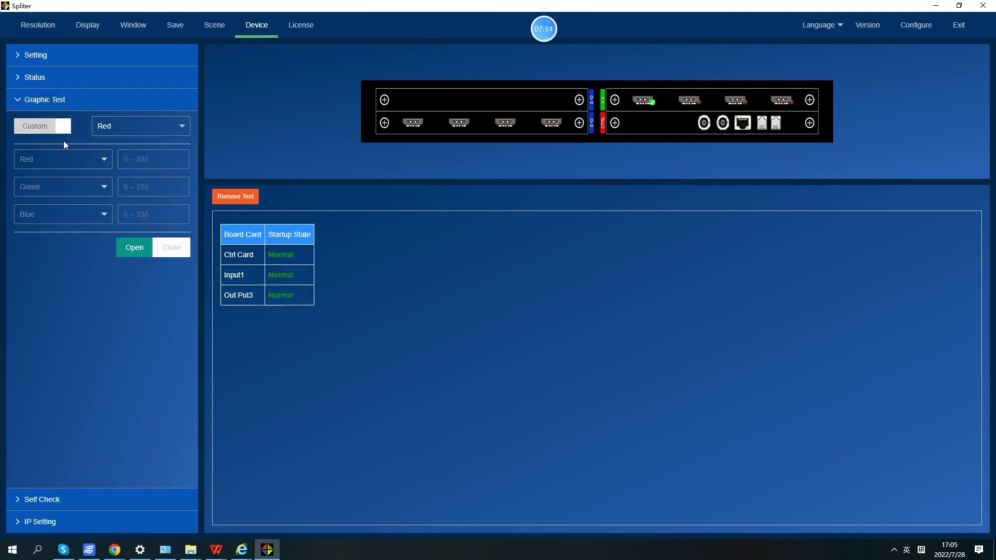
click(129, 127)
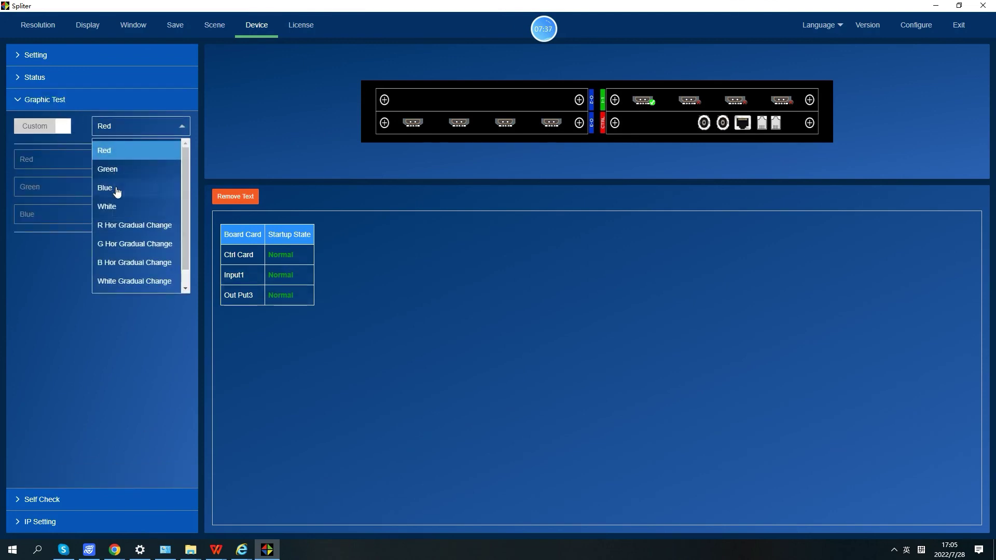
click(123, 170)
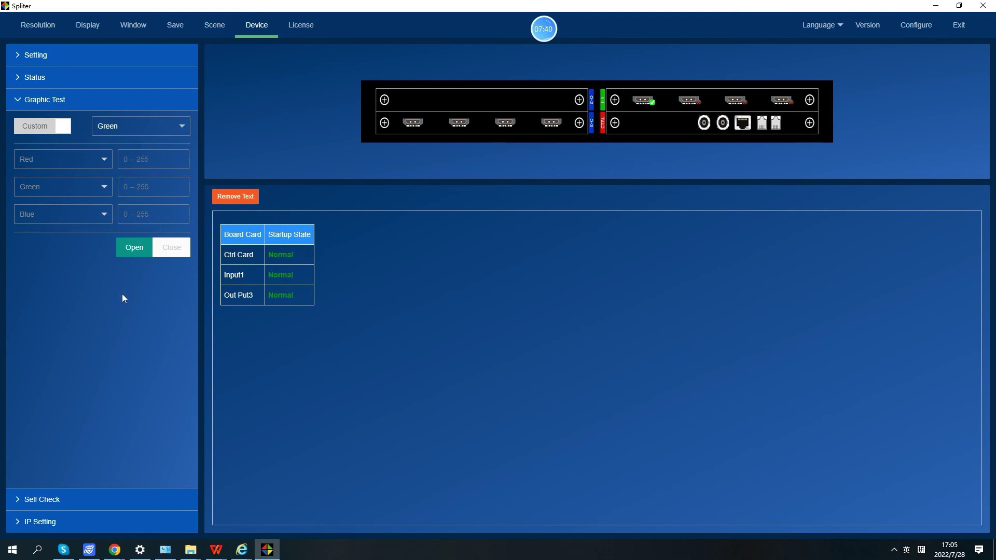
click(15, 500)
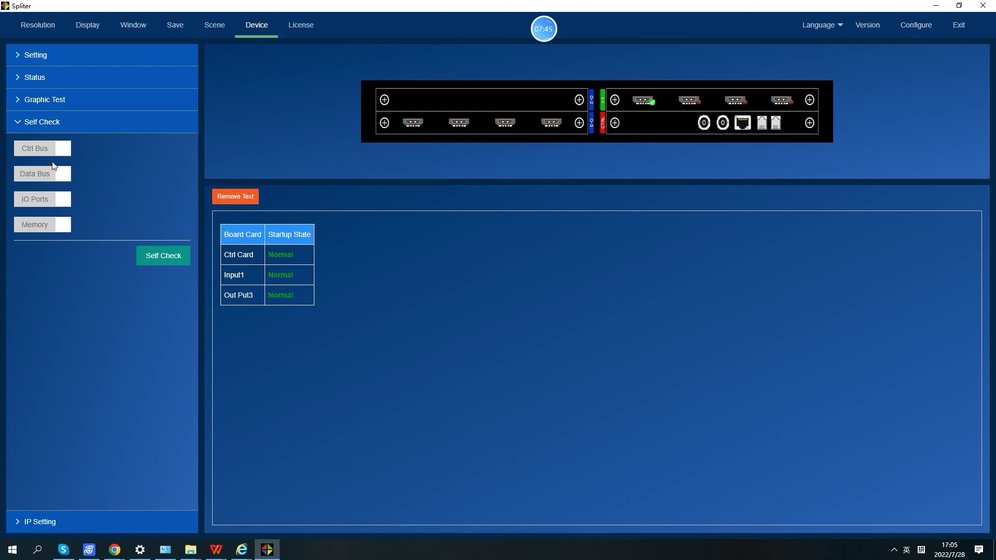
- Check the device's IP settings and retrieve its serial number from the license options
click(44, 523)
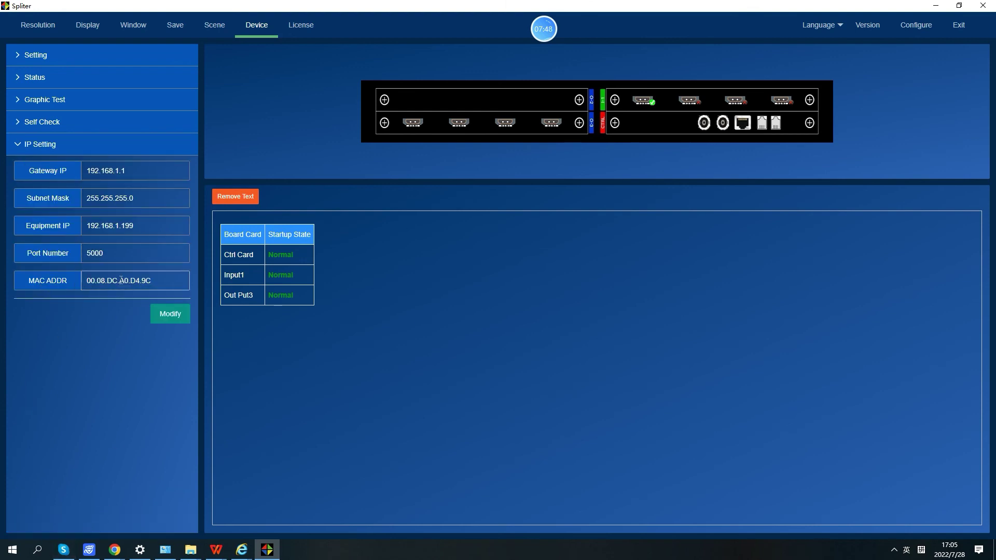
click(301, 36)
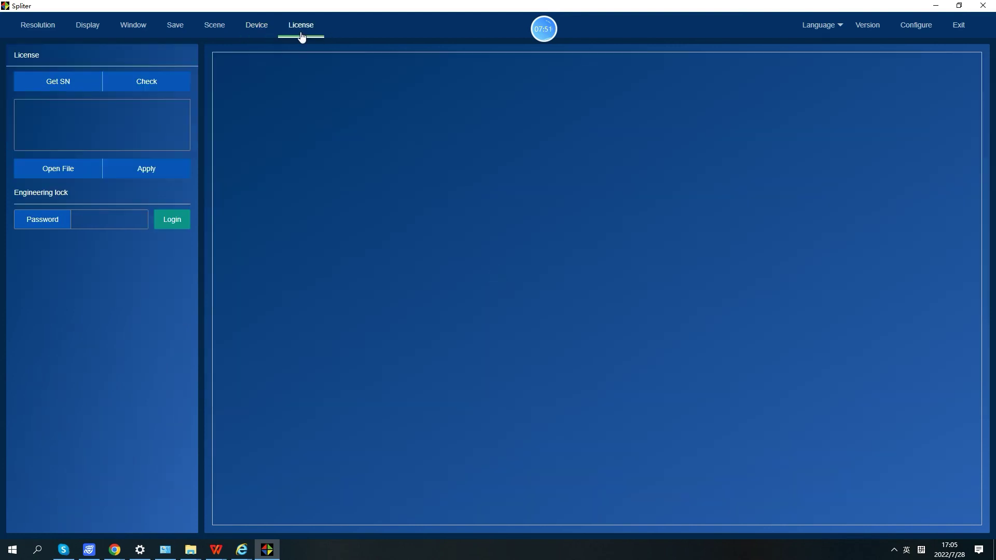
click(49, 83)
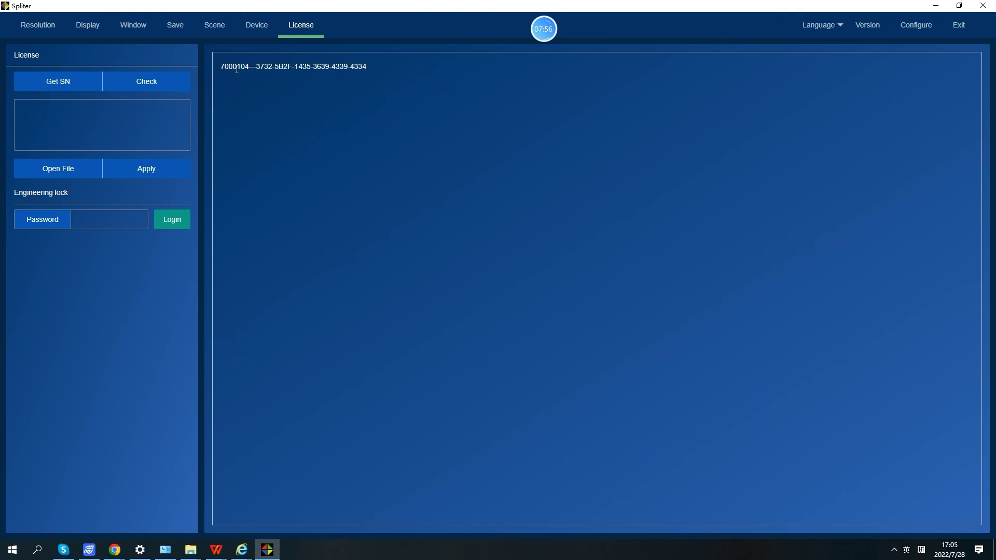
- Lock the display layout and unlock it again by entering the lock password
click(87, 30)
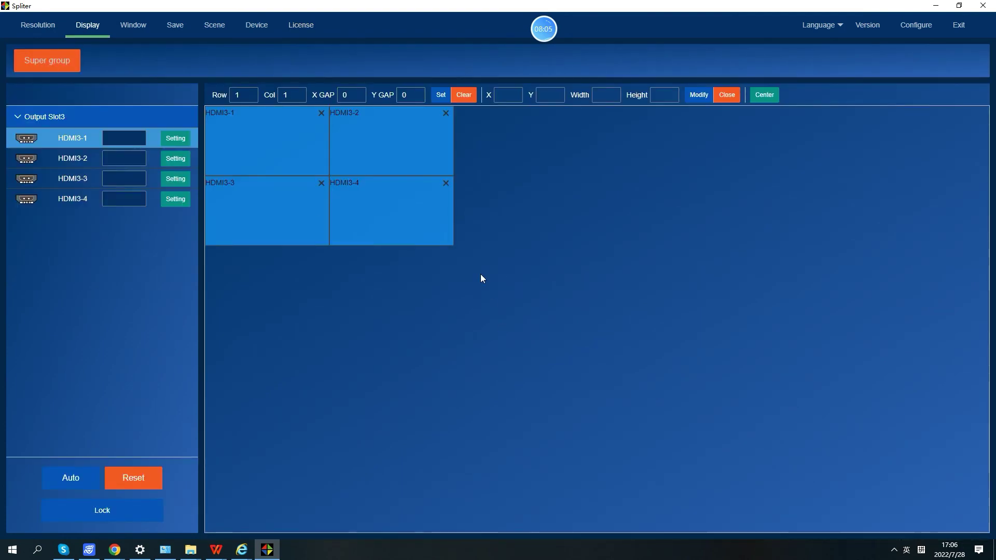
click(109, 514)
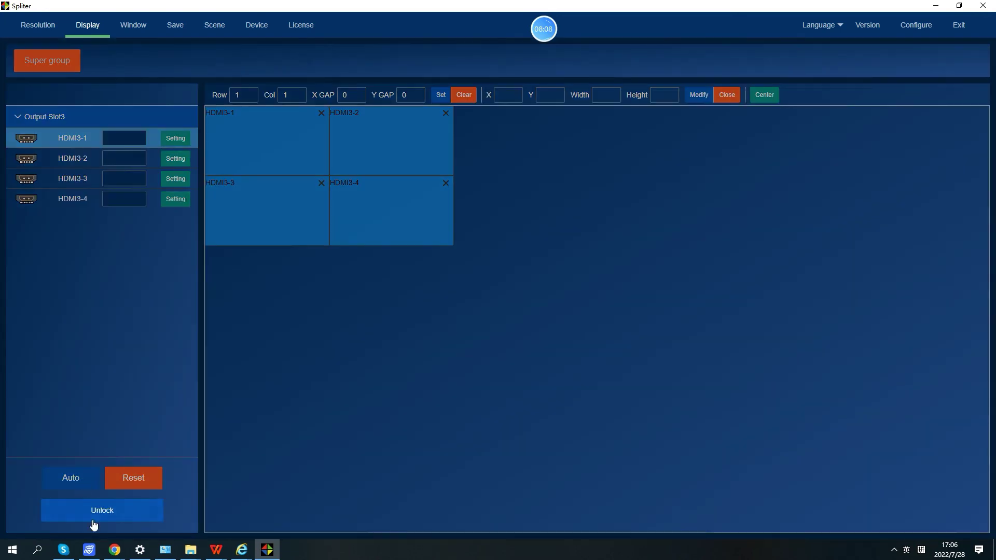
click(95, 517)
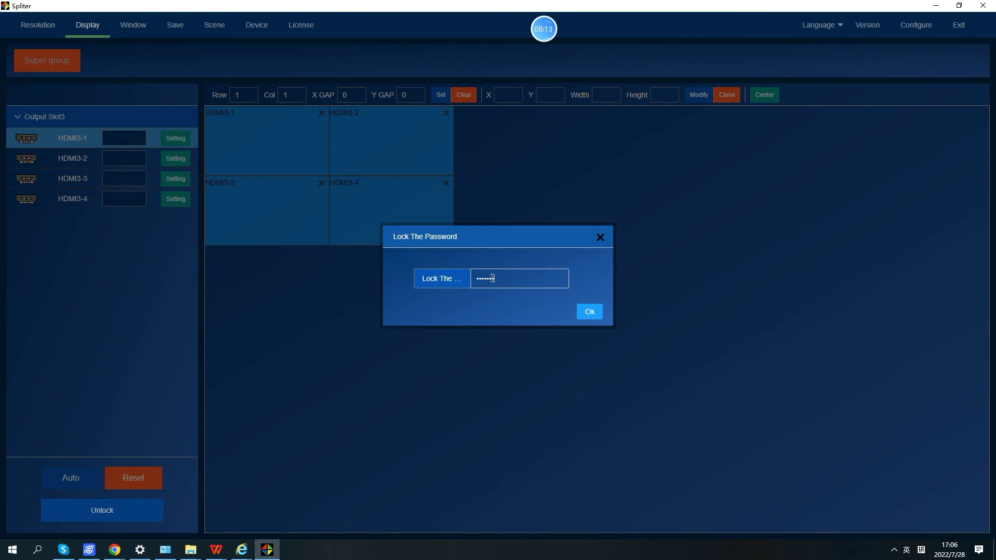
click(590, 313)
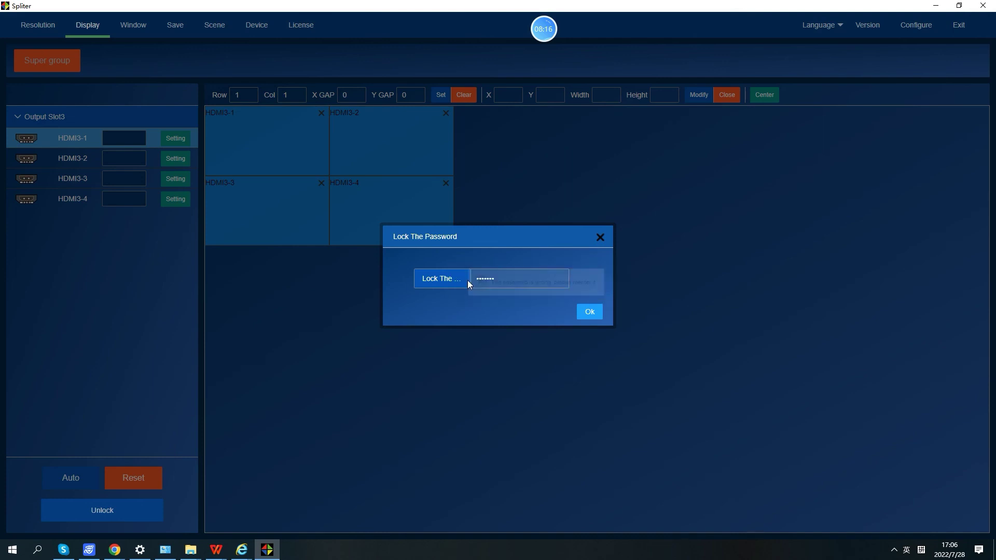
key(ctrl+a)
text(8888)
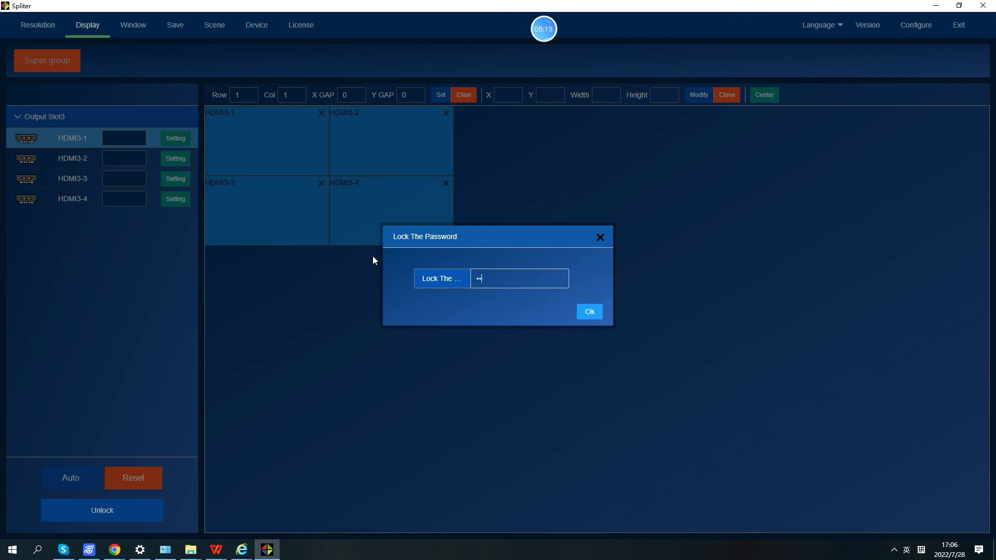
text(8888)
click(586, 312)
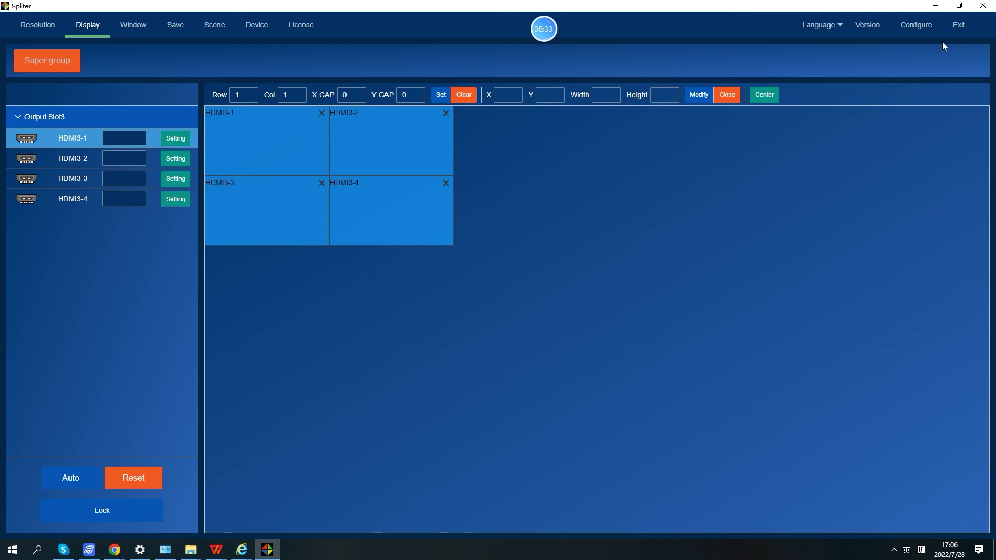
- Minimize the video wall software and close the Windows Ethernet settings window
click(935, 5)
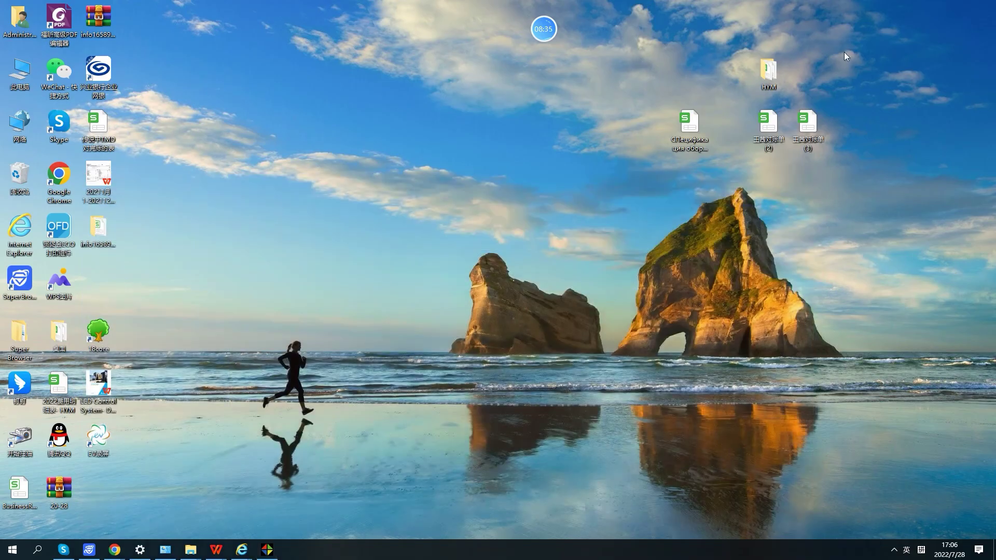
click(141, 554)
click(690, 84)
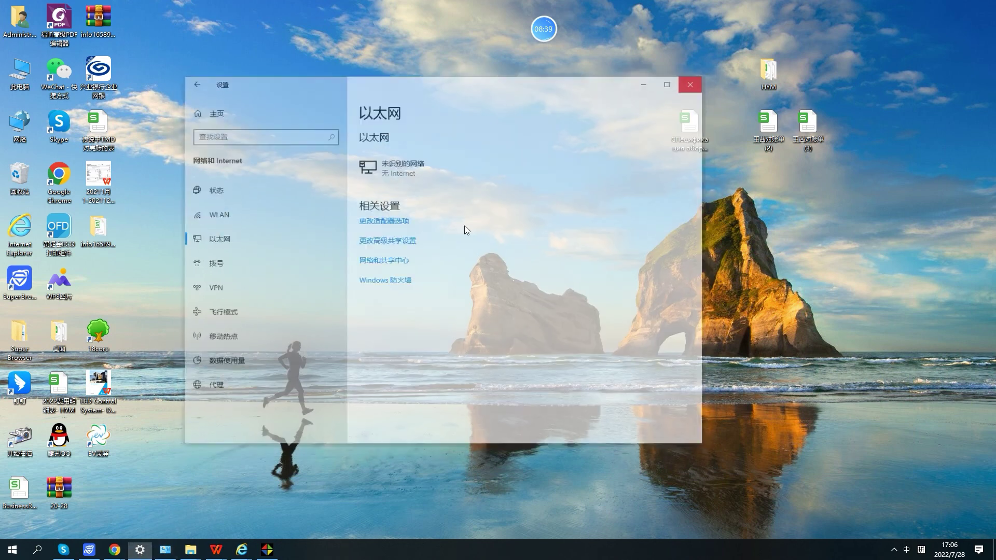